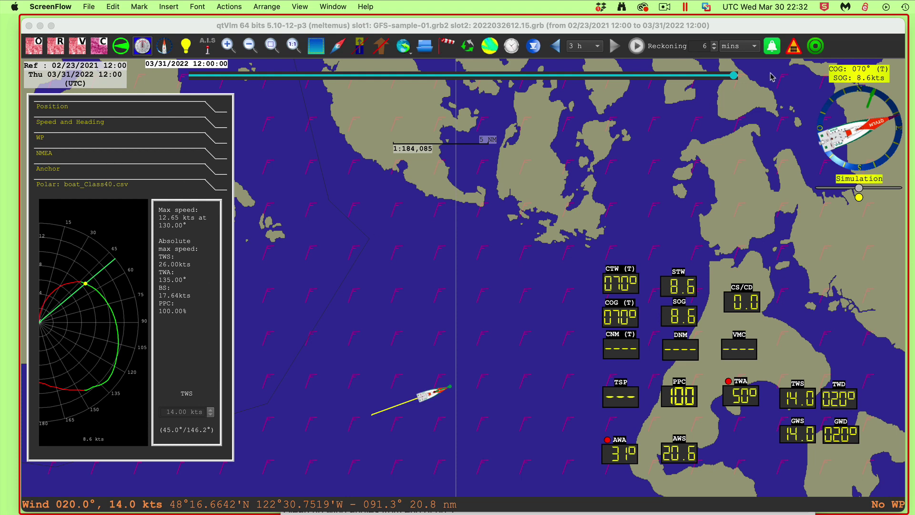
Bring the qtVlm chart forward, then pause the ScreenFlow recording from its menu-bar controls.
{"action": "left_click", "coordinate": [842, 109]}
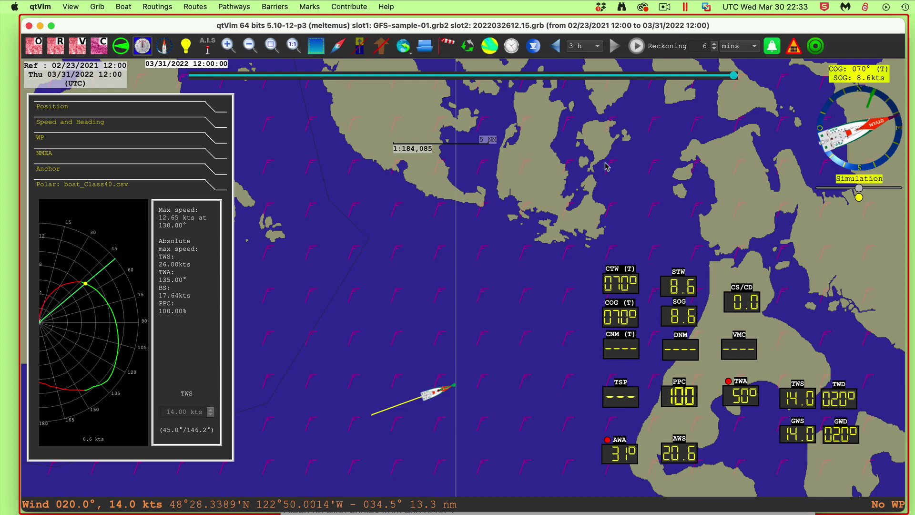
{"action": "left_click", "coordinate": [665, 7]}
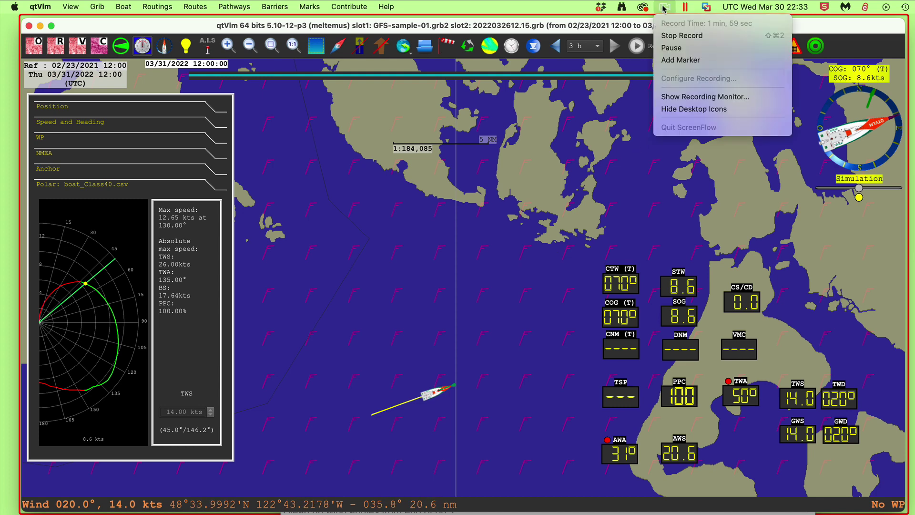
{"action": "left_click", "coordinate": [672, 48]}
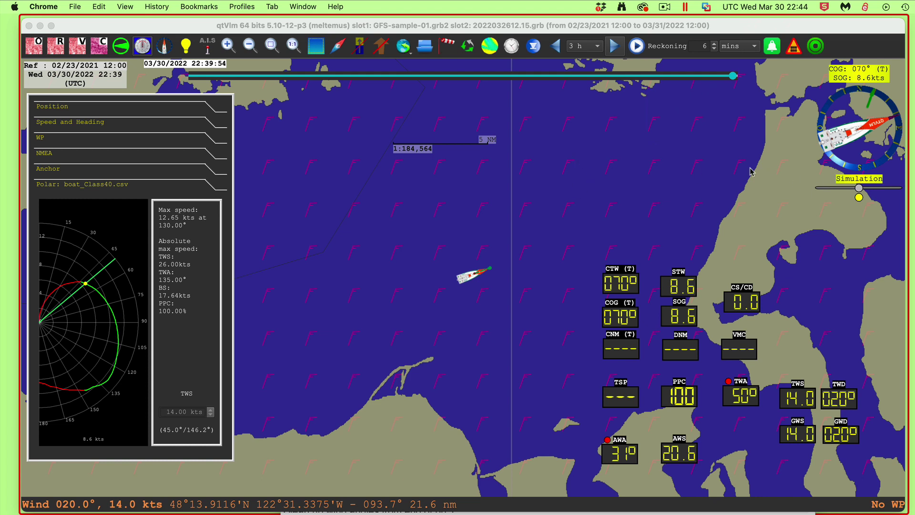
Stop qtVlm's boat simulation so the boat halts and the instruments go blank.
{"action": "left_click", "coordinate": [597, 205]}
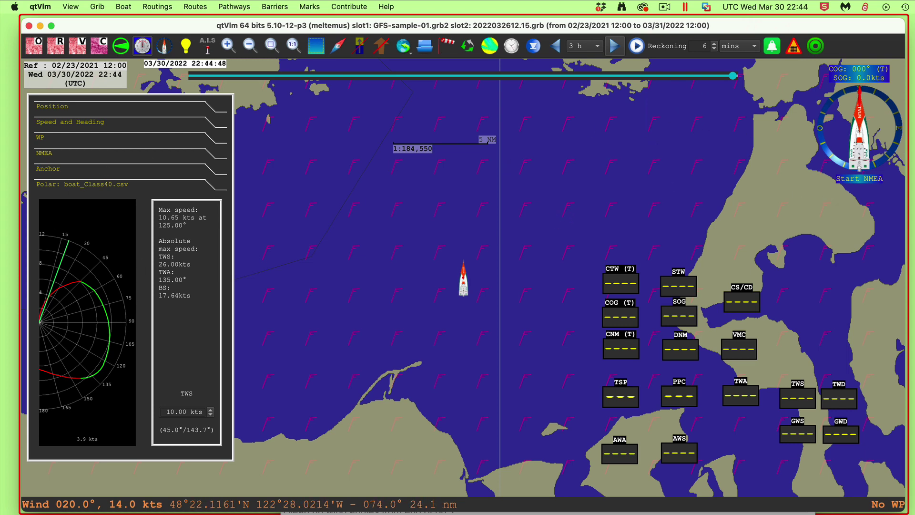
{"action": "key", "text": "super+Tab"}
Move the Renvo eNav vessel window (heading 070, 8.6 kts) over the qtVlm chart's upper left.
{"action": "left_click_drag", "start_coordinate": [858, 146], "coordinate": [772, 72]}
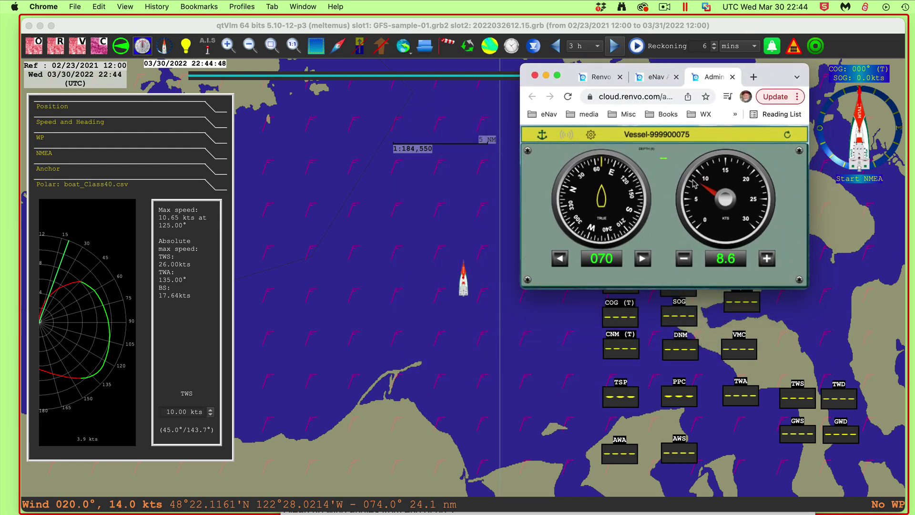
{"action": "left_click_drag", "start_coordinate": [775, 81], "coordinate": [761, 63]}
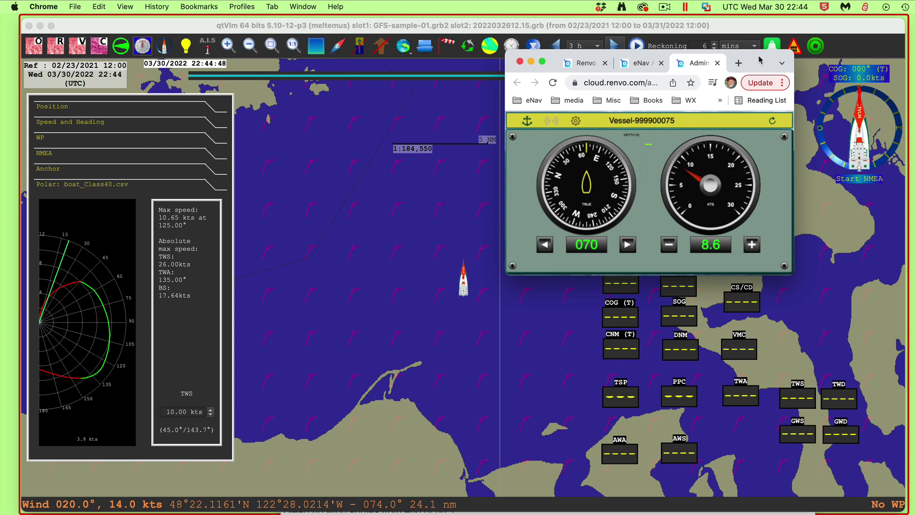
{"action": "left_click_drag", "start_coordinate": [761, 61], "coordinate": [913, 102]}
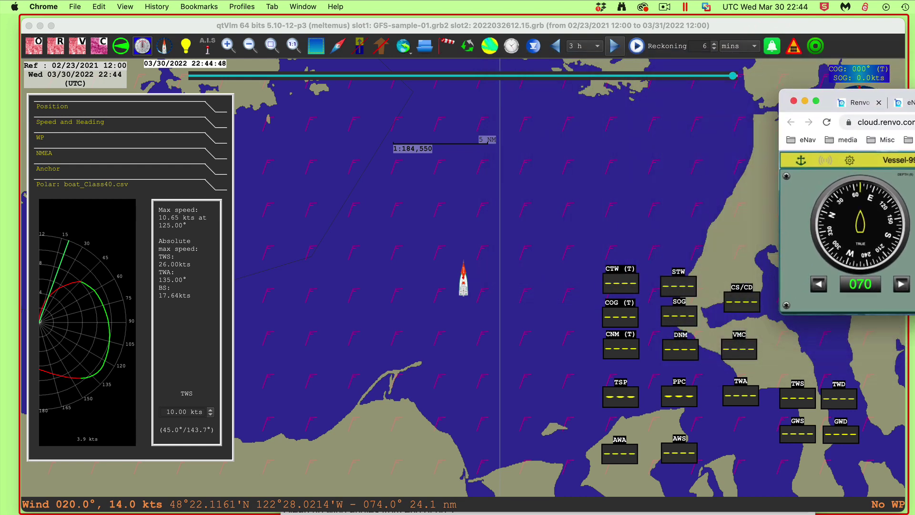
{"action": "left_click", "coordinate": [493, 50]}
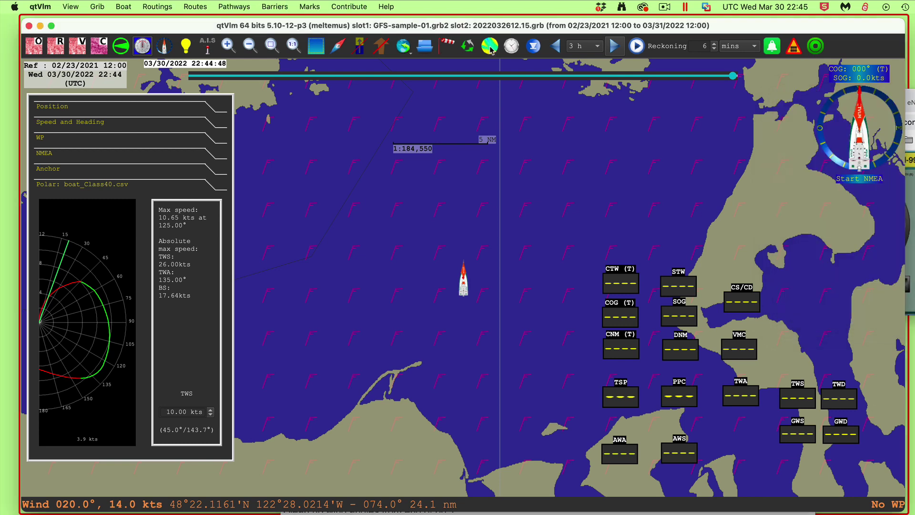
{"action": "left_click", "coordinate": [488, 50]}
{"action": "left_click_drag", "start_coordinate": [910, 97], "coordinate": [855, 52]}
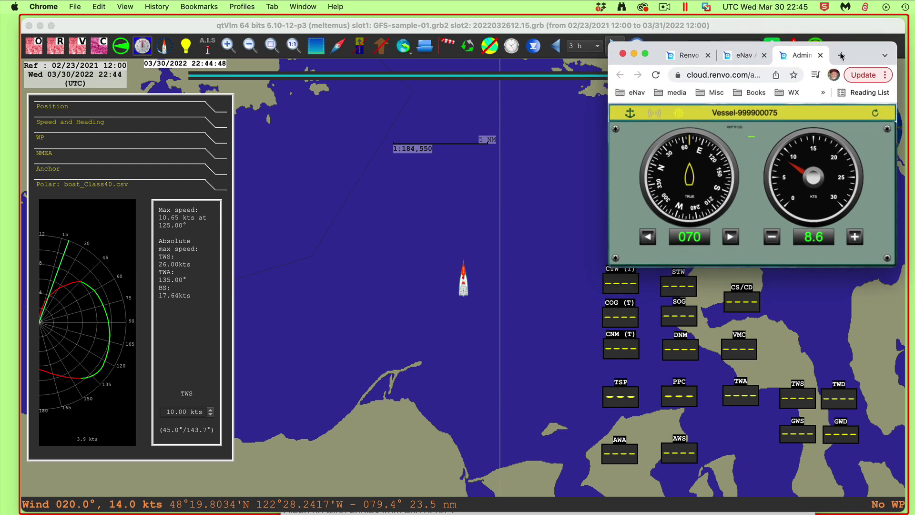
{"action": "left_click_drag", "start_coordinate": [843, 56], "coordinate": [324, 31]}
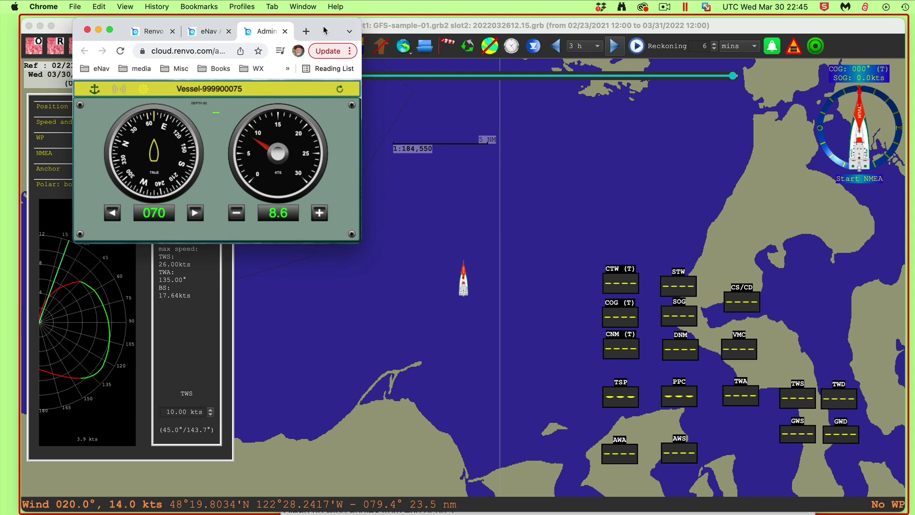
Start the NMEA feed in qtVlm and close the NMEA data log.
{"action": "left_click", "coordinate": [857, 182]}
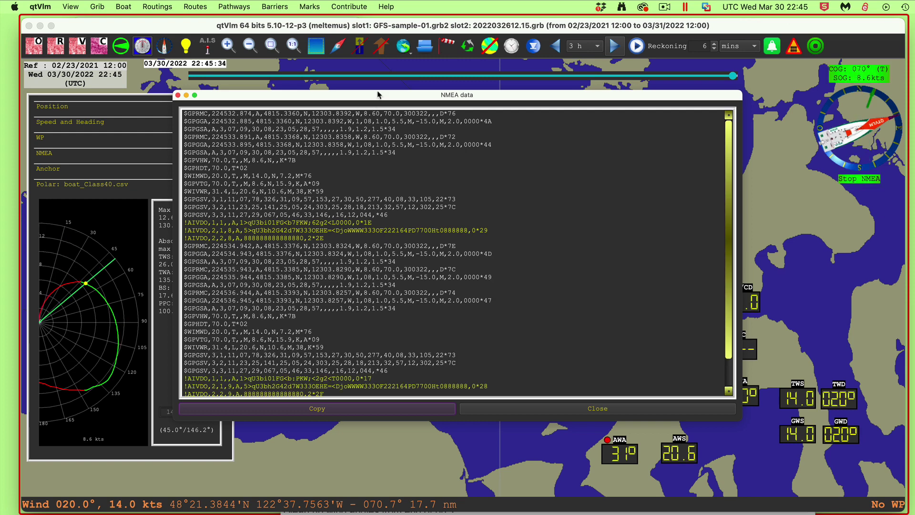
{"action": "left_click_drag", "start_coordinate": [368, 99], "coordinate": [369, 97]}
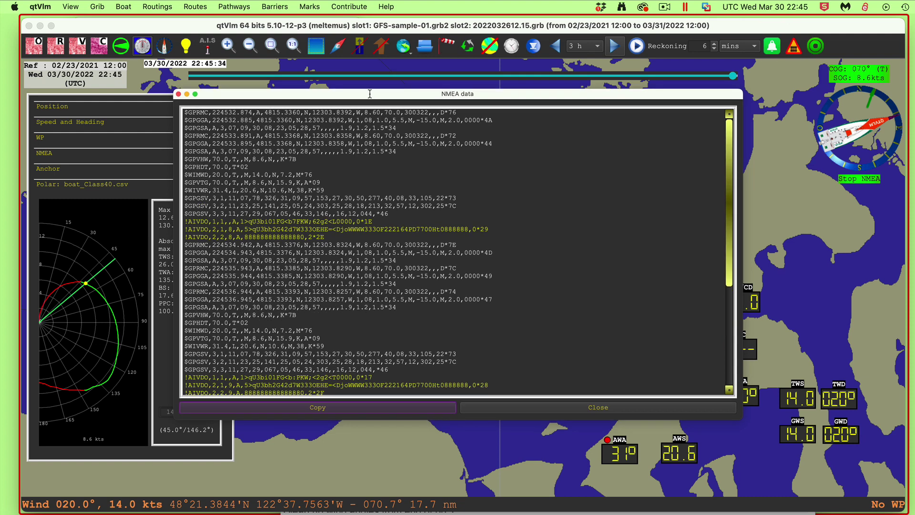
{"action": "left_click", "coordinate": [179, 94]}
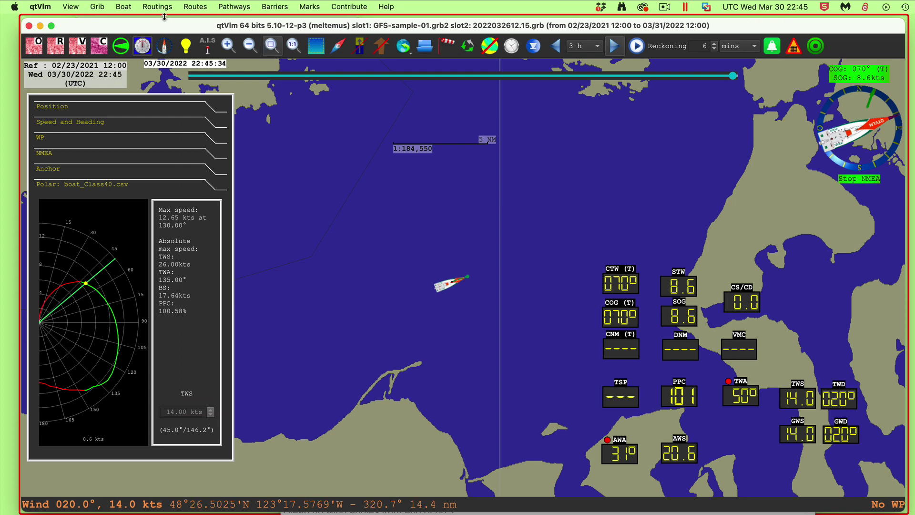
Shift the qtVlm window down-right and set the eNav panel in front above the boat.
{"action": "left_click_drag", "start_coordinate": [164, 18], "coordinate": [188, 35]}
{"action": "left_click_drag", "start_coordinate": [326, 27], "coordinate": [627, 35]}
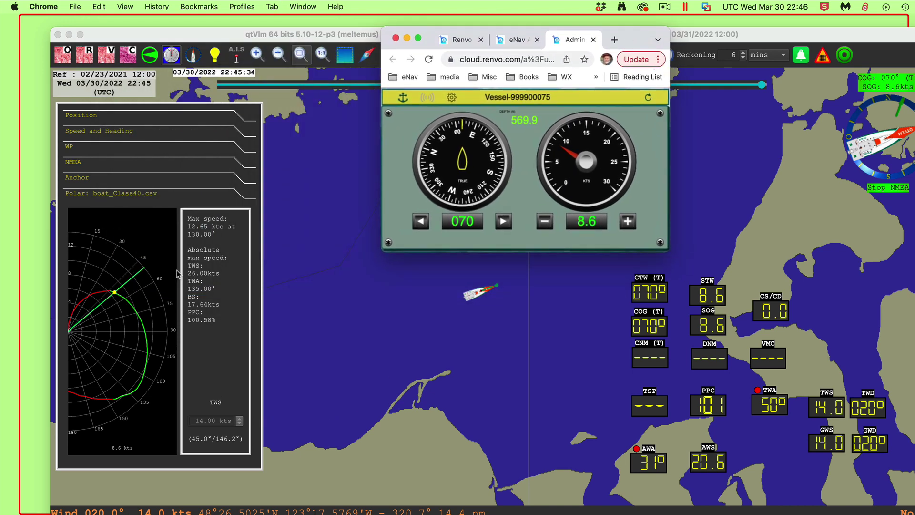
Raise the eNav vessel speed from 8.6 to 9.7 knots.
{"action": "left_click", "coordinate": [627, 225]}
{"action": "left_click", "coordinate": [629, 223]}
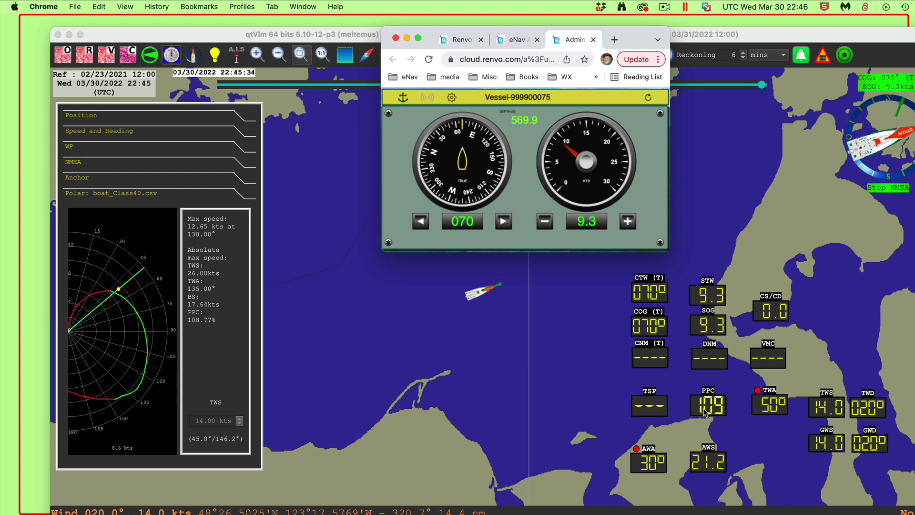
{"action": "left_click", "coordinate": [628, 221]}
{"action": "left_click", "coordinate": [627, 221]}
{"action": "left_click", "coordinate": [627, 221]}
Lower the eNav vessel speed in steps from 9.7 down to 7.7 knots.
{"action": "left_click", "coordinate": [544, 223]}
{"action": "left_click", "coordinate": [544, 222]}
{"action": "left_click", "coordinate": [544, 222]}
{"action": "left_click", "coordinate": [543, 222]}
{"action": "left_click", "coordinate": [544, 222]}
{"action": "left_click", "coordinate": [544, 222]}
{"action": "left_click", "coordinate": [544, 222]}
{"action": "left_click", "coordinate": [544, 222]}
{"action": "left_click", "coordinate": [544, 222]}
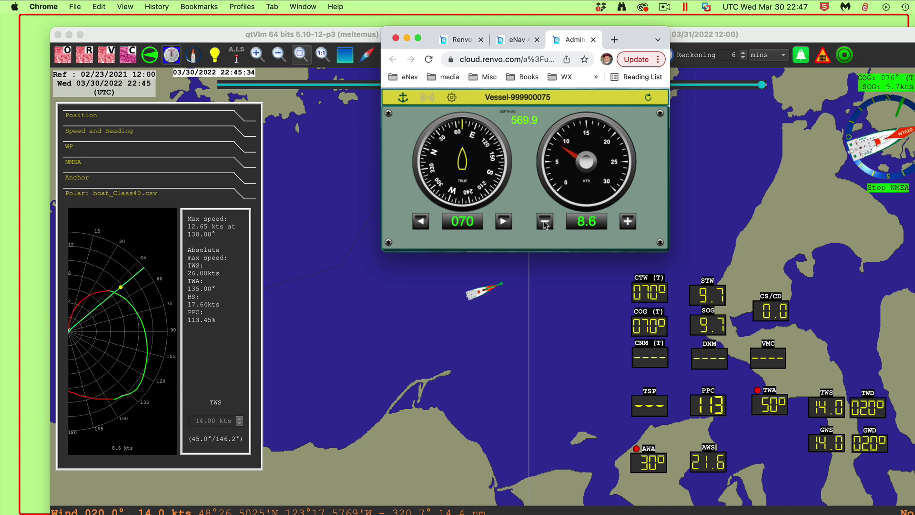
{"action": "left_click", "coordinate": [545, 222]}
{"action": "left_click", "coordinate": [544, 222]}
{"action": "left_click", "coordinate": [545, 222]}
{"action": "left_click", "coordinate": [545, 222]}
{"action": "left_click", "coordinate": [545, 222]}
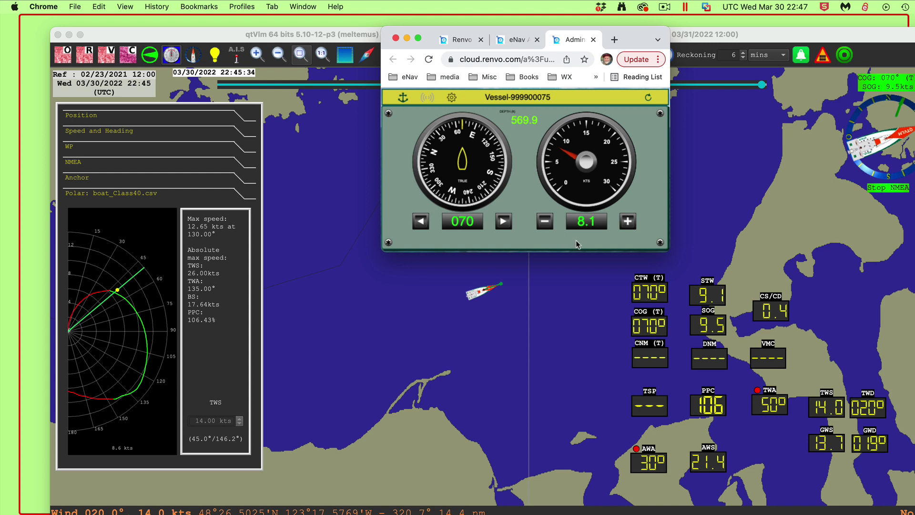
{"action": "left_click", "coordinate": [546, 222]}
{"action": "left_click", "coordinate": [546, 222]}
{"action": "left_click", "coordinate": [545, 222]}
{"action": "left_click", "coordinate": [545, 222]}
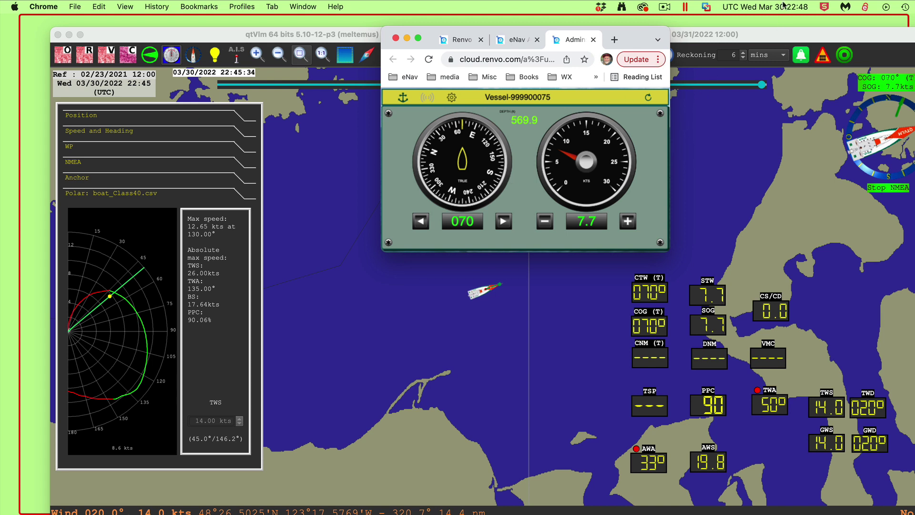
Pause the ScreenFlow recording again from its menu-bar controls.
{"action": "left_click", "coordinate": [664, 7]}
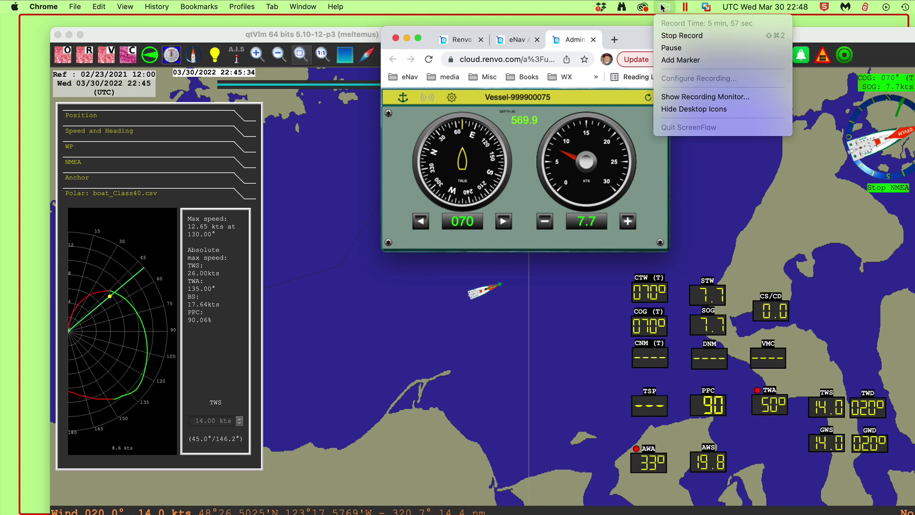
{"action": "left_click", "coordinate": [673, 48]}
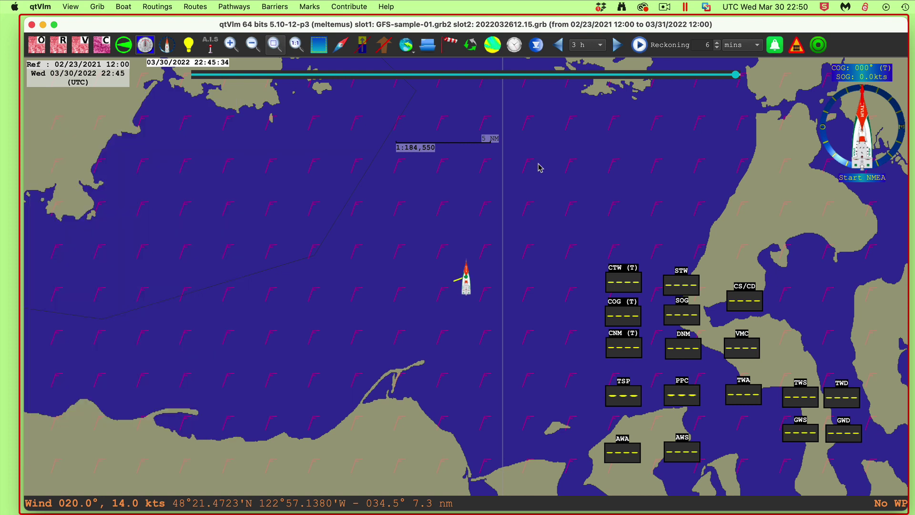
Return qtVlm to simulation and steer the boat onto COG 070° at 8.6 knots, steering recentred.
{"action": "left_click", "coordinate": [863, 178]}
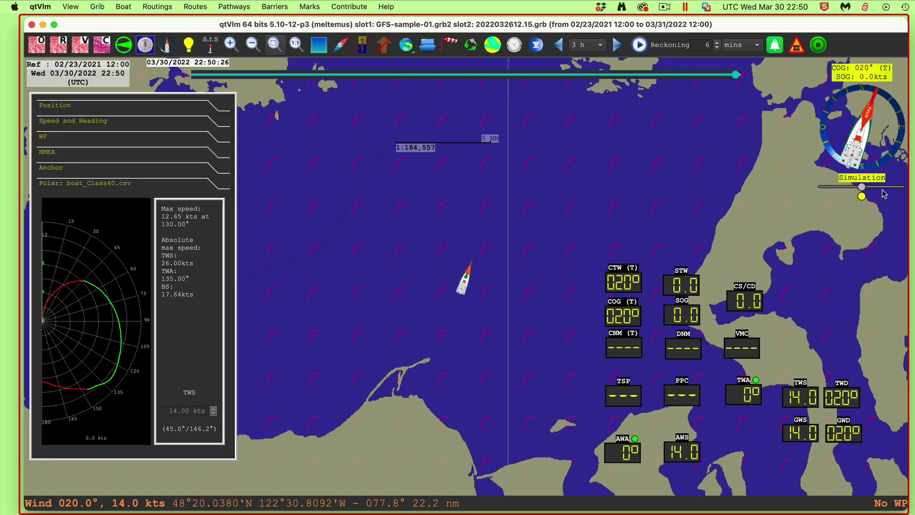
{"action": "left_click_drag", "start_coordinate": [863, 190], "coordinate": [879, 191]}
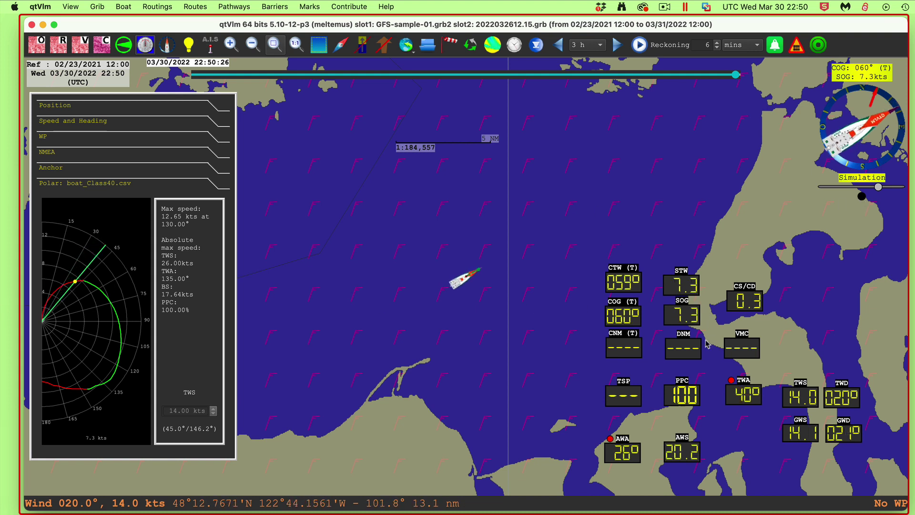
{"action": "left_click", "coordinate": [862, 193]}
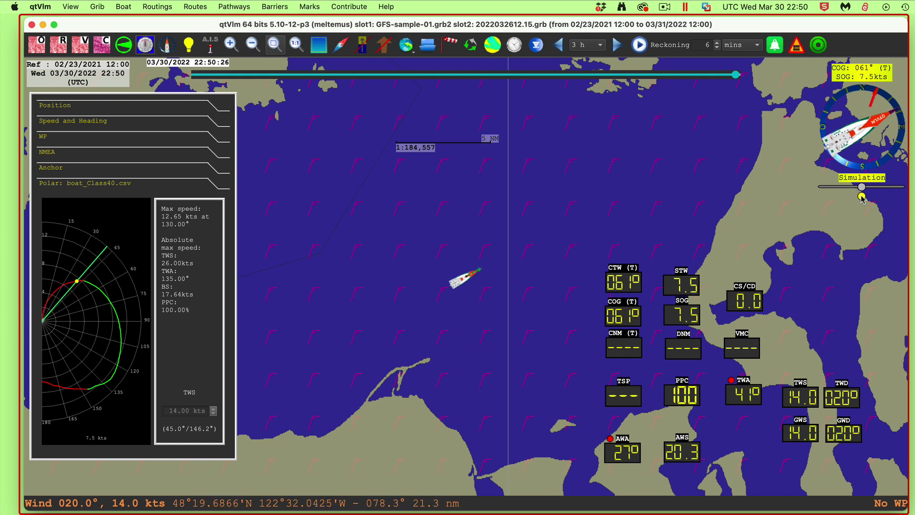
{"action": "left_click", "coordinate": [873, 187]}
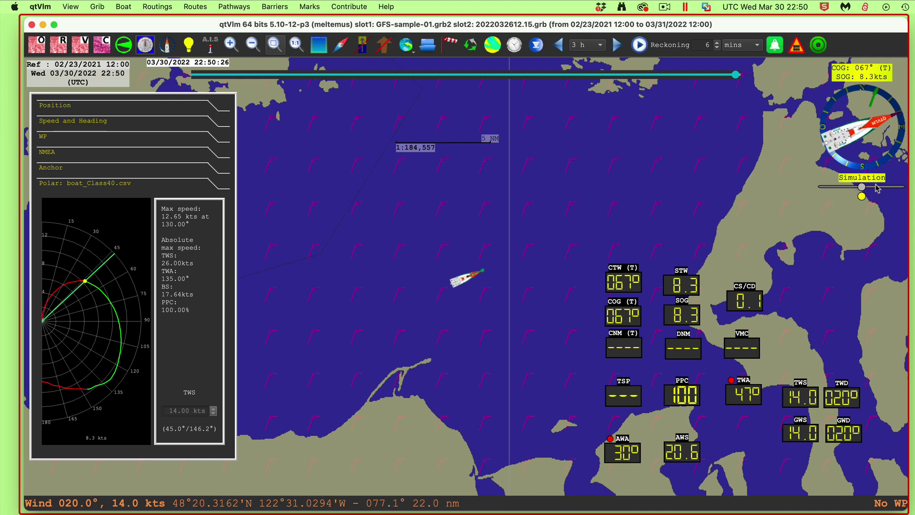
{"action": "key", "text": "Right"}
{"action": "left_click", "coordinate": [863, 197]}
{"action": "left_click", "coordinate": [876, 186]}
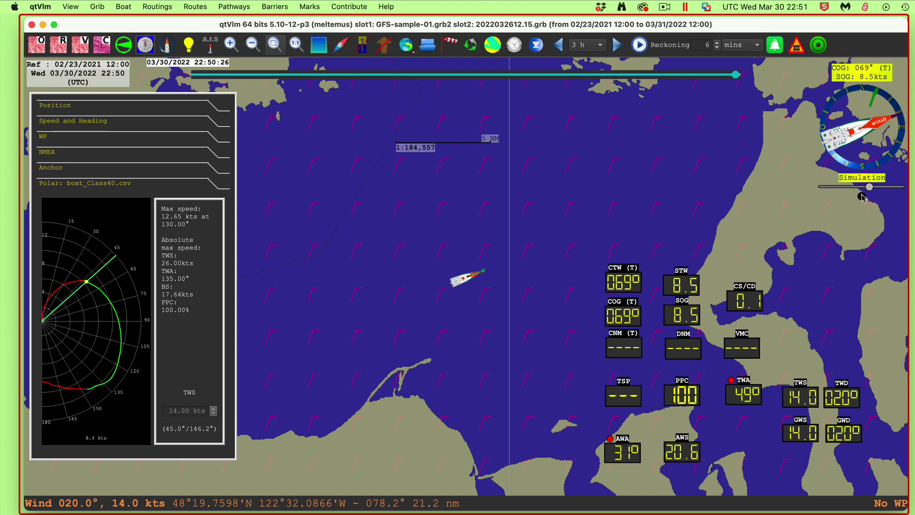
{"action": "left_click", "coordinate": [862, 196]}
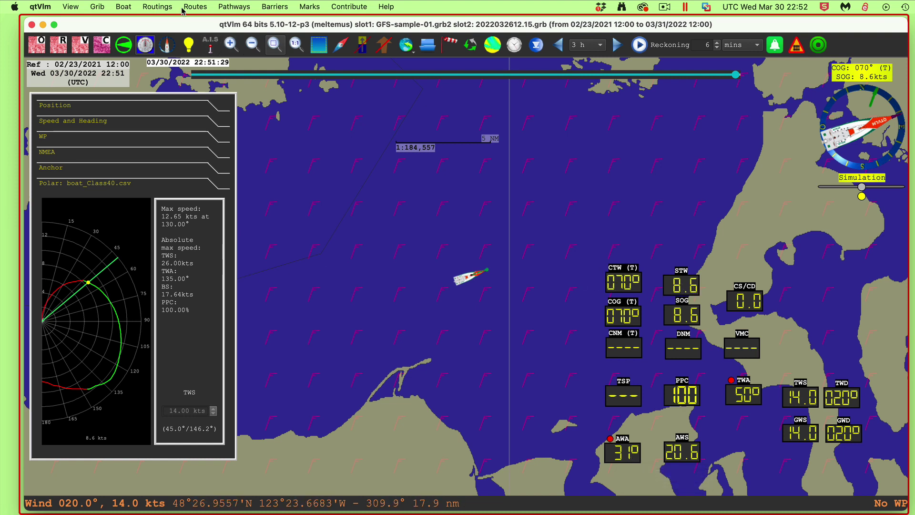
Unhide the 'wind triangle' pathway so it appears on the chart beside the boat.
{"action": "left_click", "coordinate": [234, 8]}
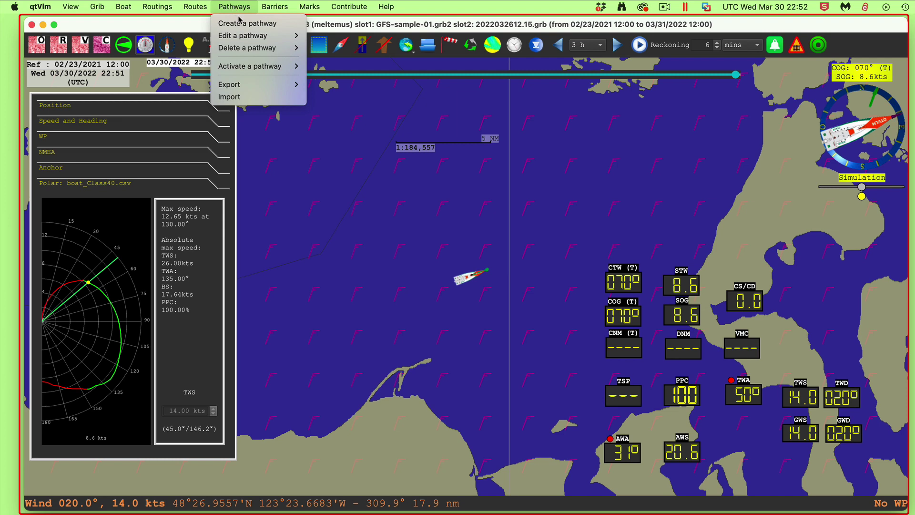
{"action": "mouse_move", "coordinate": [240, 41]}
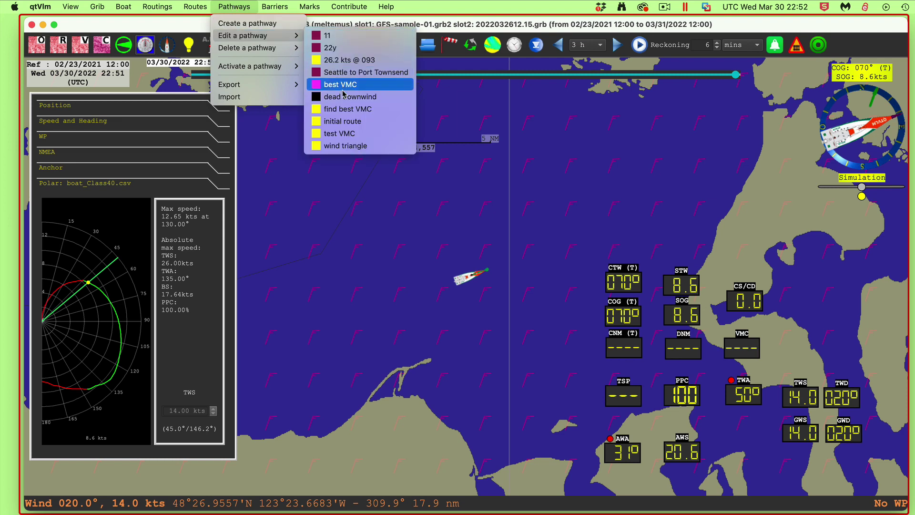
{"action": "left_click", "coordinate": [345, 146]}
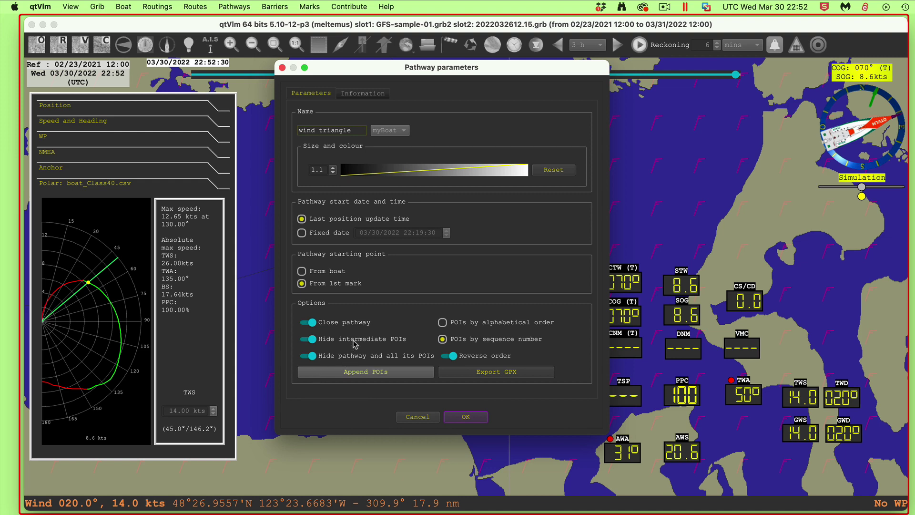
{"action": "left_click", "coordinate": [333, 358]}
{"action": "left_click", "coordinate": [475, 417]}
{"action": "scroll", "coordinate": [499, 407], "scroll_direction": "up", "scroll_amount": 5}
{"action": "scroll", "coordinate": [499, 407], "scroll_direction": "left", "scroll_amount": 2}
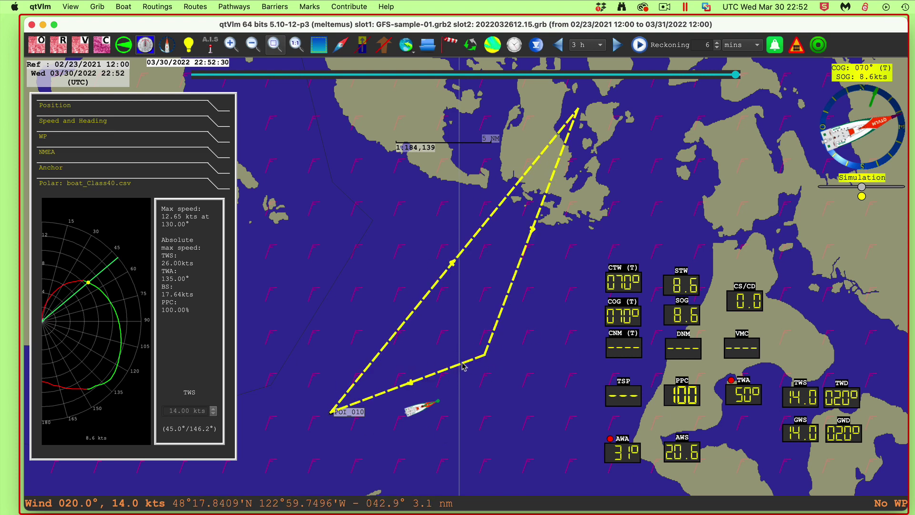
Switch off Reverse order on the wind triangle pathway so its first leg is 8.6 nm on 069.5°.
{"action": "mouse_move", "coordinate": [464, 366]}
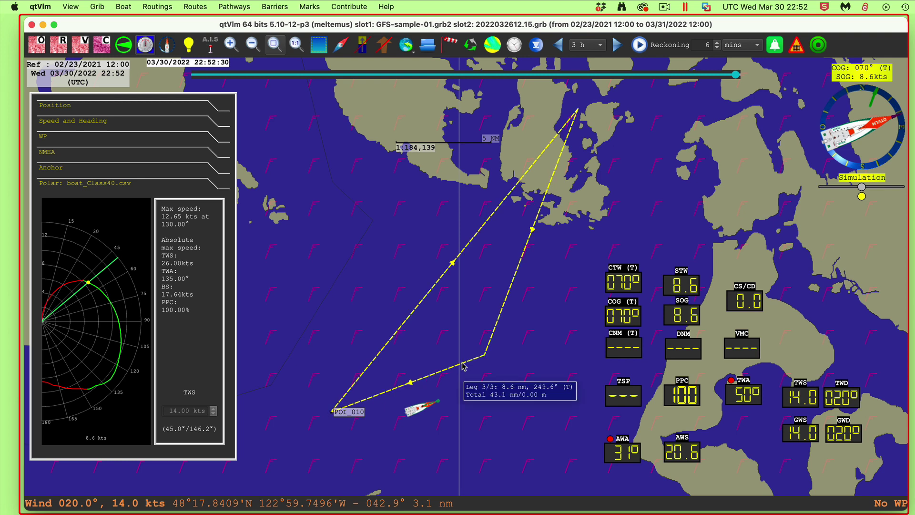
{"action": "right_click", "coordinate": [461, 366]}
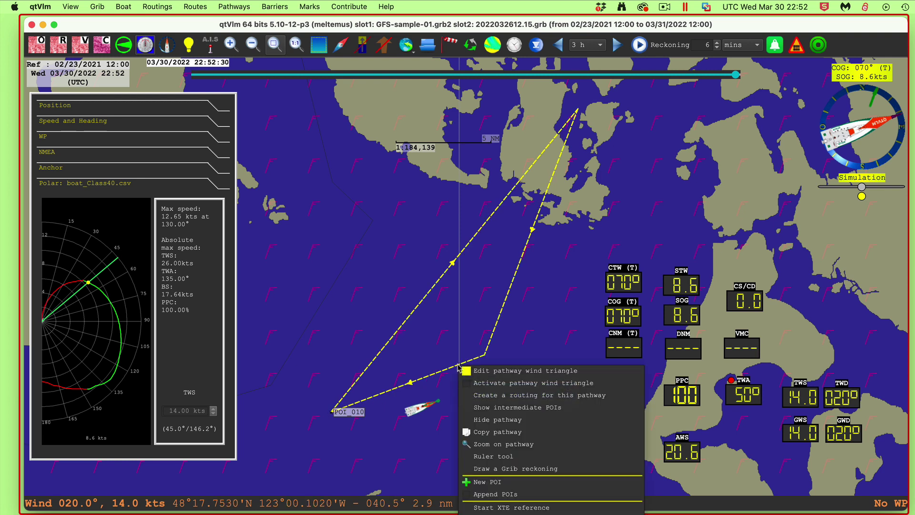
{"action": "left_click", "coordinate": [481, 372]}
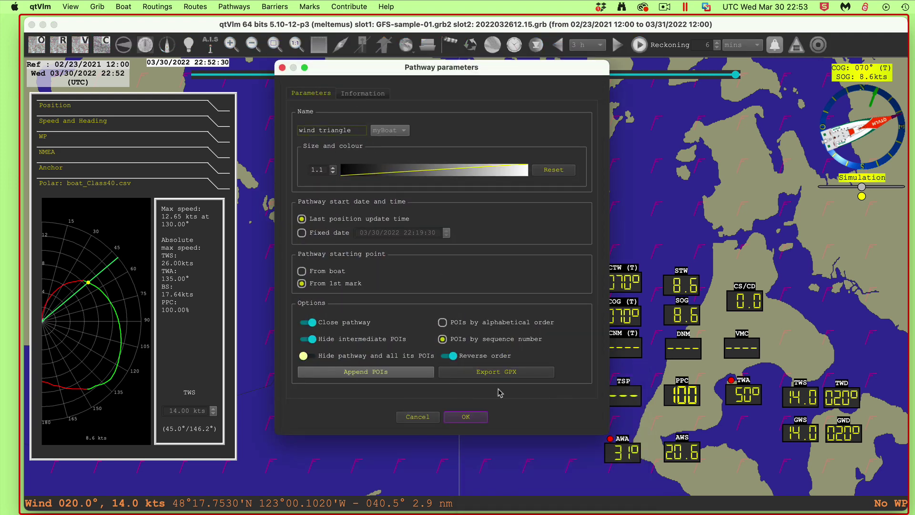
{"action": "left_click", "coordinate": [466, 417]}
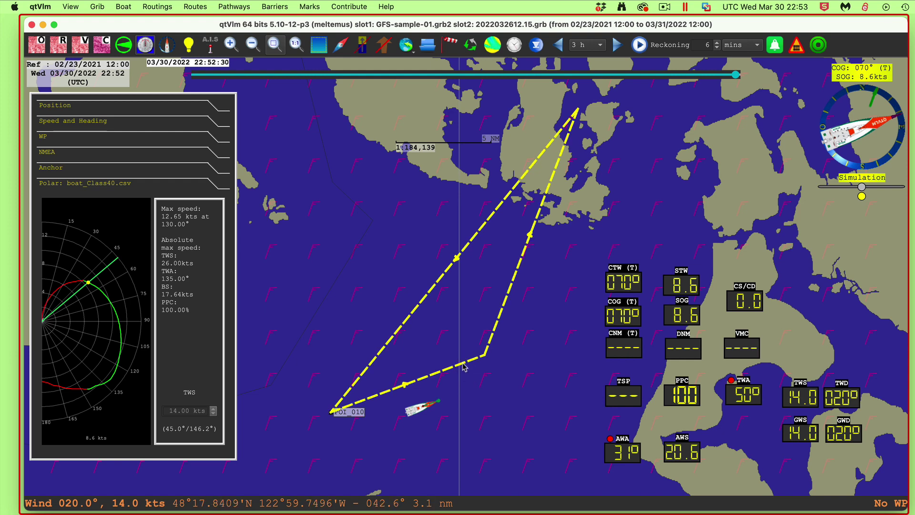
{"action": "mouse_move", "coordinate": [465, 366]}
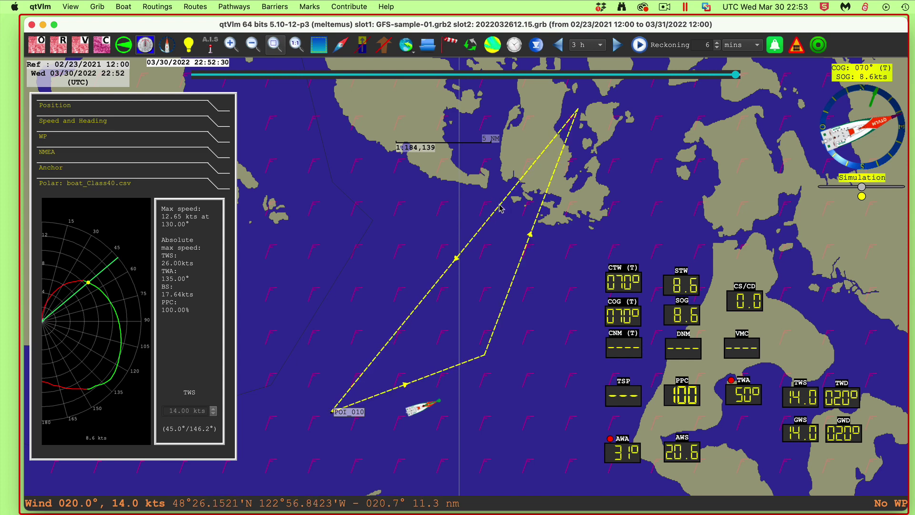
{"action": "mouse_move", "coordinate": [500, 208]}
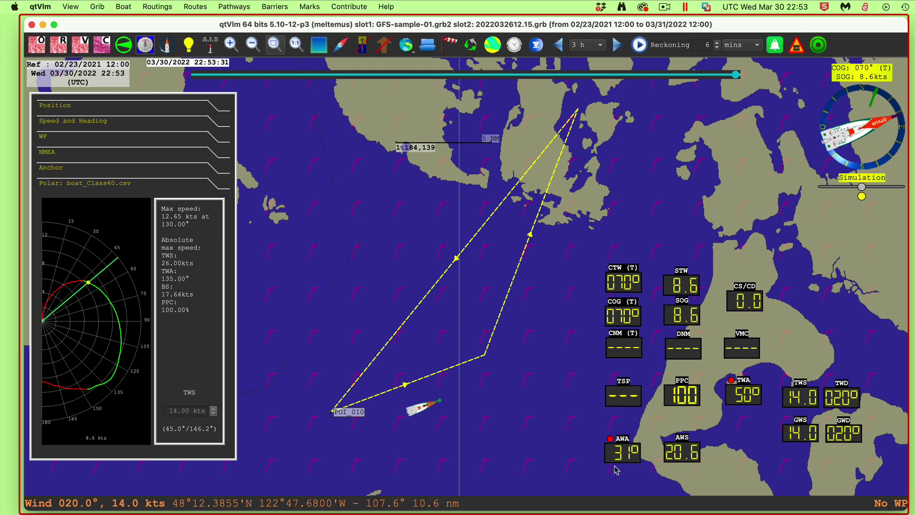
Toggle Reverse order again so the pathway starts with a 20.6 nm leg on 039°, then check the legs.
{"action": "right_click", "coordinate": [446, 272]}
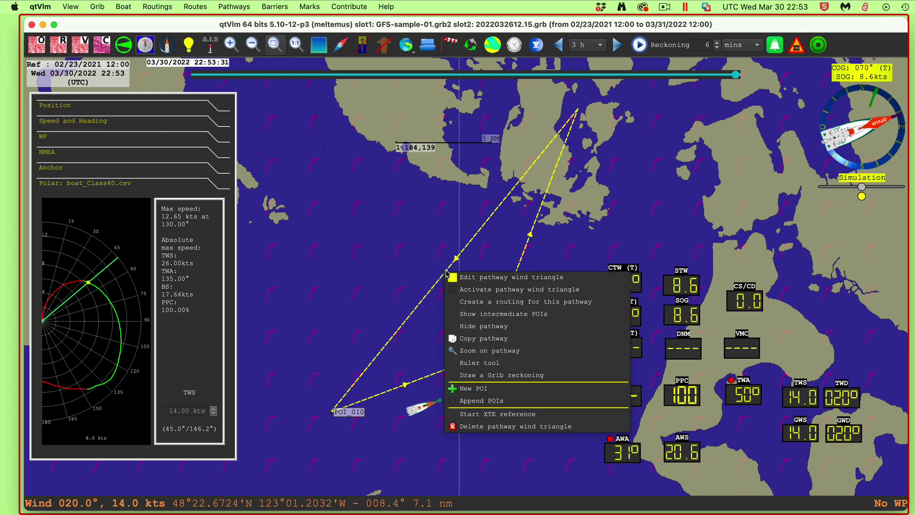
{"action": "left_click", "coordinate": [501, 277]}
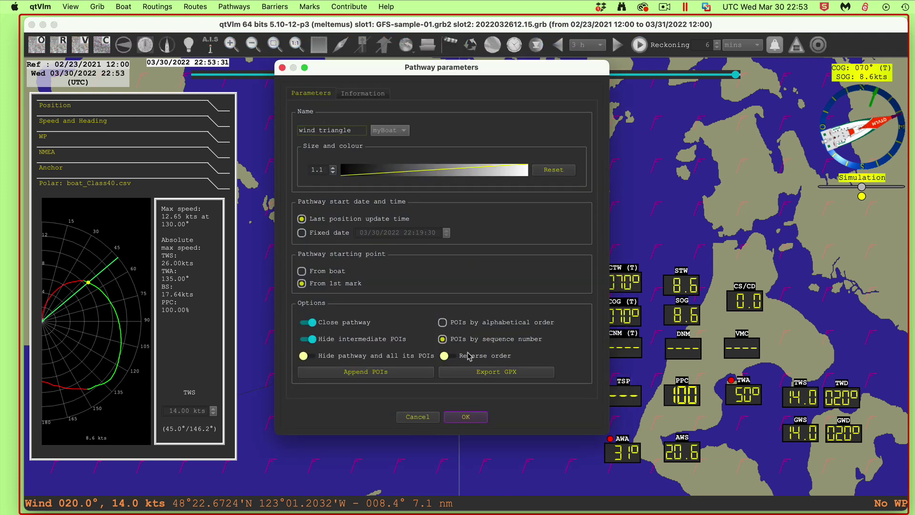
{"action": "left_click", "coordinate": [466, 417]}
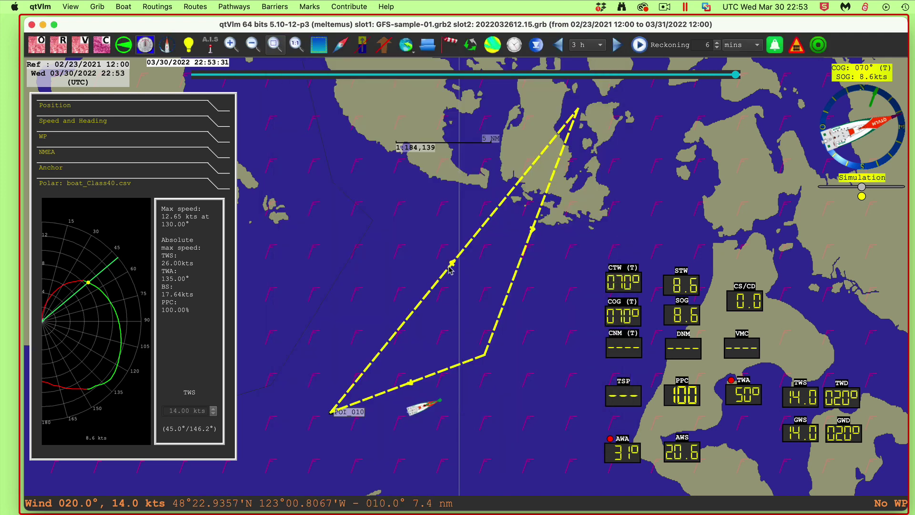
{"action": "mouse_move", "coordinate": [449, 269]}
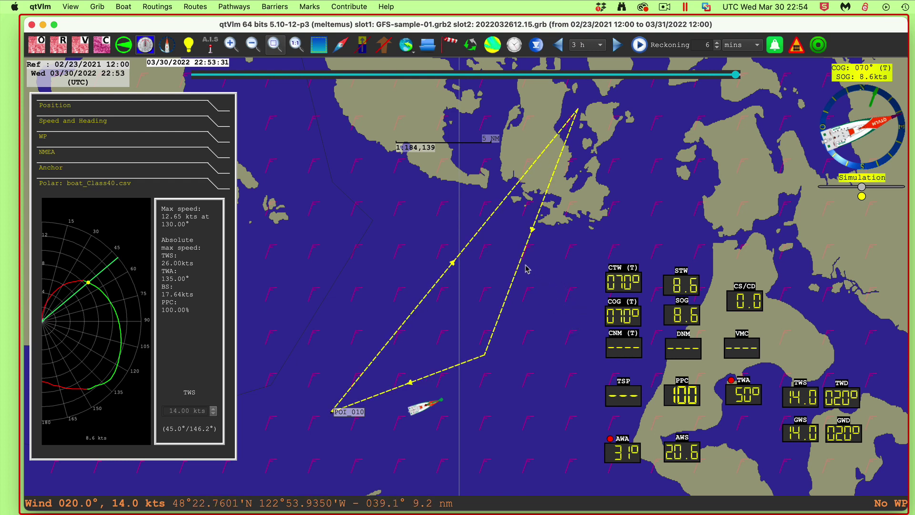
{"action": "mouse_move", "coordinate": [519, 269]}
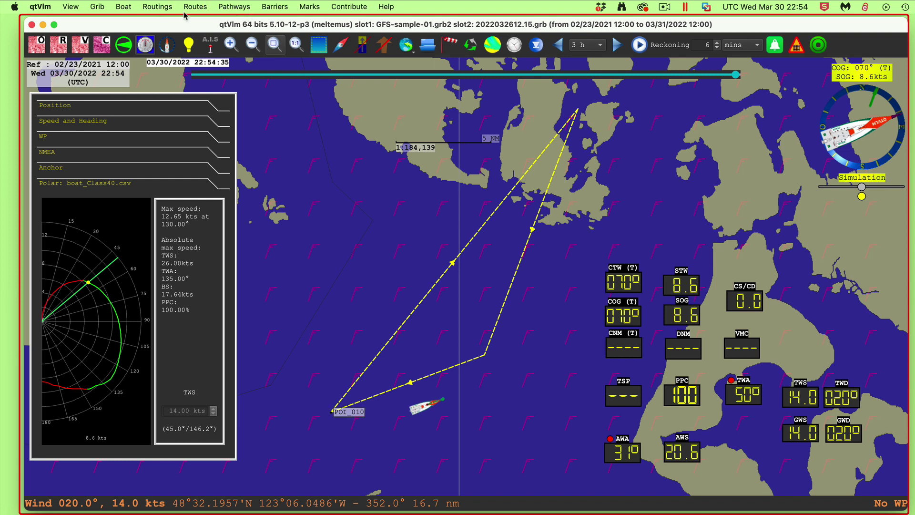
Enable 'Hide pathway and all its POIs' for the wind triangle pathway via Pathways > Edit a pathway.
{"action": "left_click", "coordinate": [235, 7]}
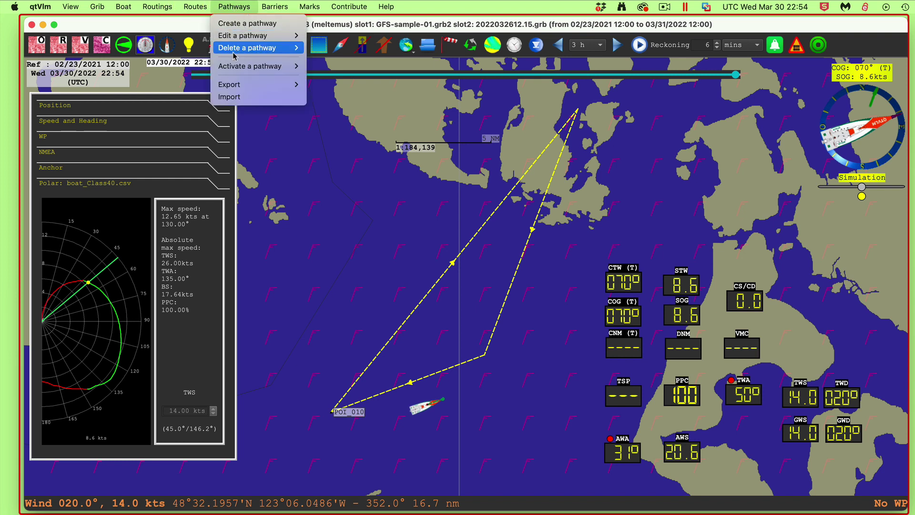
{"action": "mouse_move", "coordinate": [267, 35]}
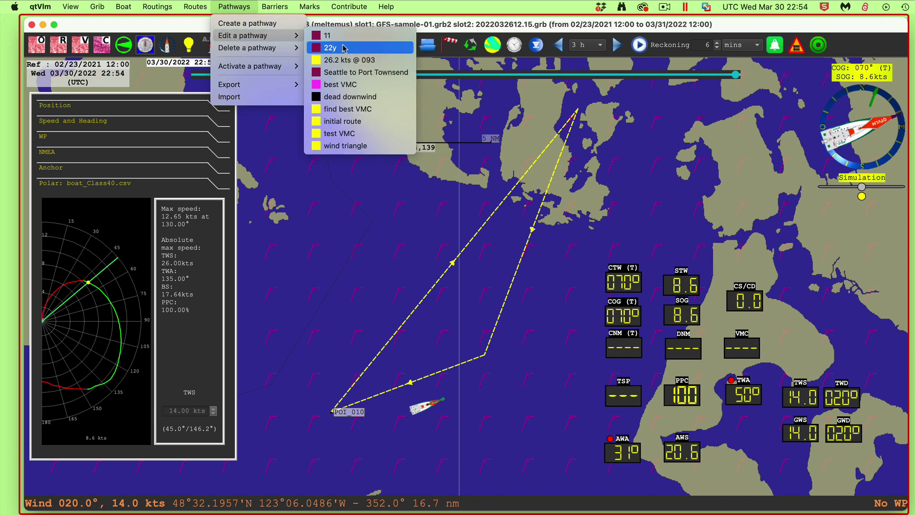
{"action": "left_click", "coordinate": [367, 149]}
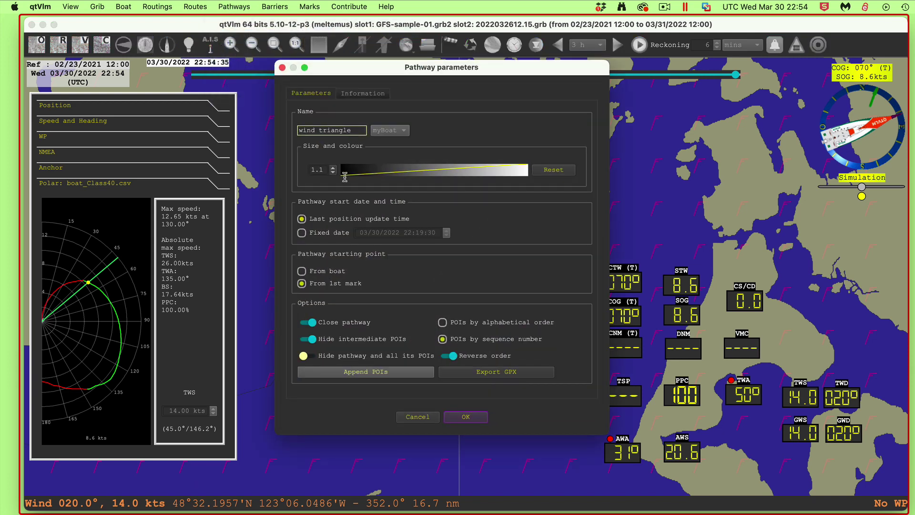
{"action": "left_click", "coordinate": [322, 356]}
{"action": "left_click", "coordinate": [466, 418]}
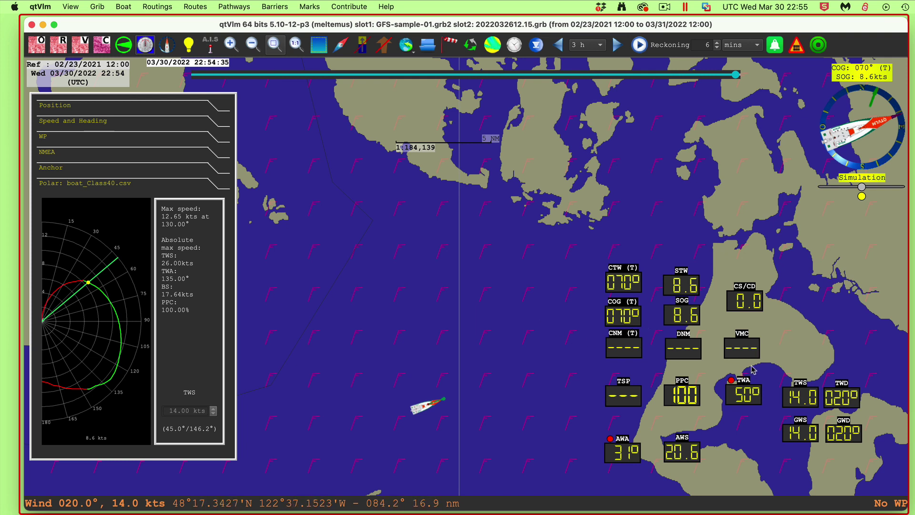
Pause the ScreenFlow screen recording from its menu-bar icon.
{"action": "left_click", "coordinate": [665, 7]}
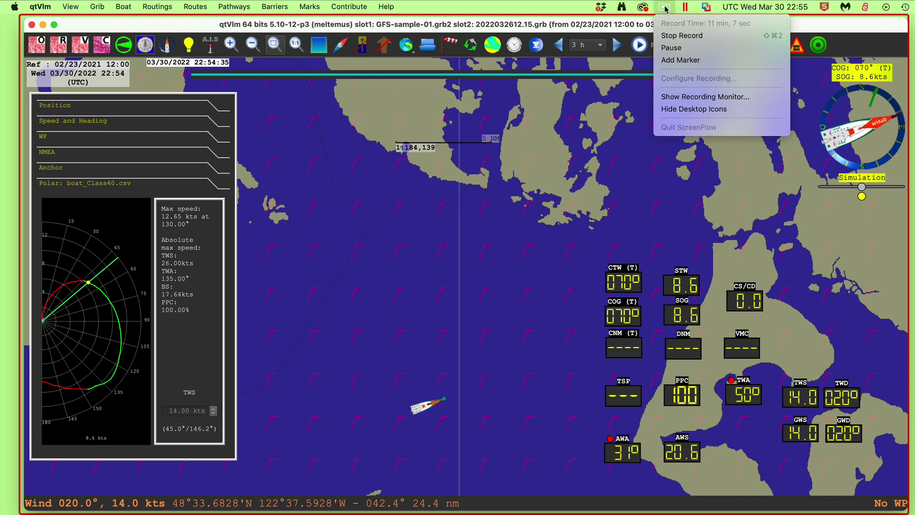
{"action": "left_click", "coordinate": [686, 47]}
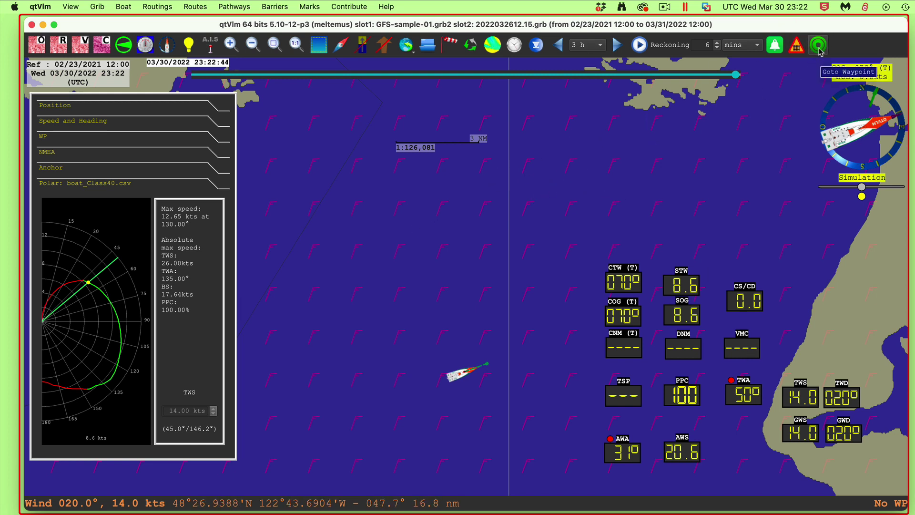
Place a POI_GOTO waypoint about 6.8 nm north of the boat and zoom in.
{"action": "left_click", "coordinate": [482, 184]}
{"action": "mouse_move", "coordinate": [482, 184]}
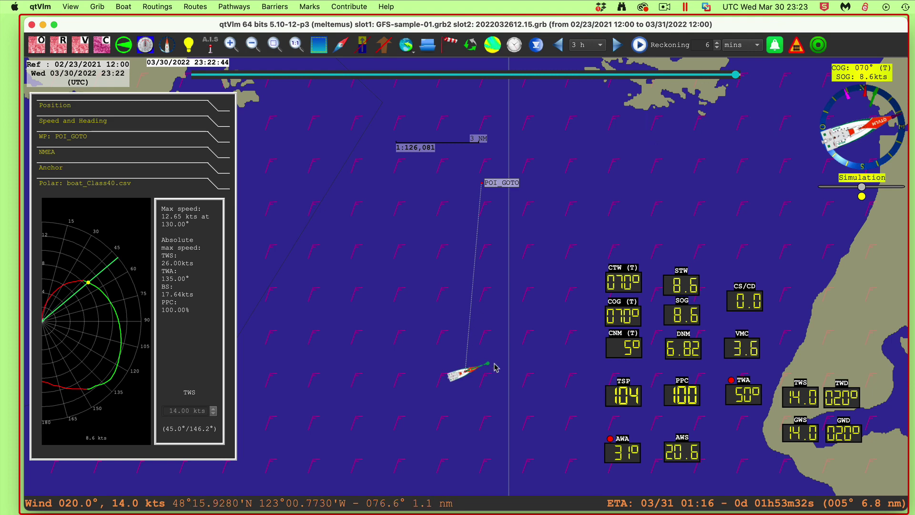
{"action": "scroll", "coordinate": [486, 369], "scroll_direction": "up", "scroll_amount": 1}
{"action": "scroll", "coordinate": [488, 370], "scroll_direction": "up", "scroll_amount": 2}
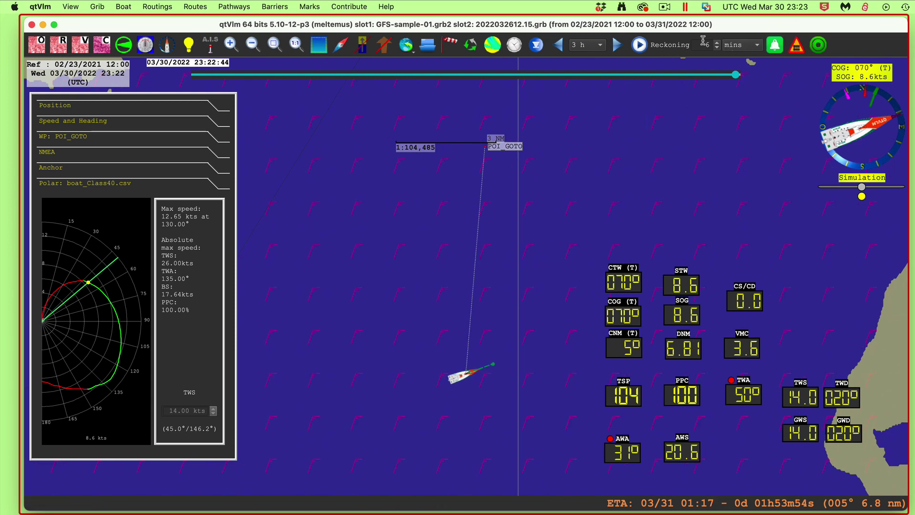
Raise the Reckoning time to 12 mins and pan the chart around the boat and waypoint.
{"action": "left_click", "coordinate": [717, 44]}
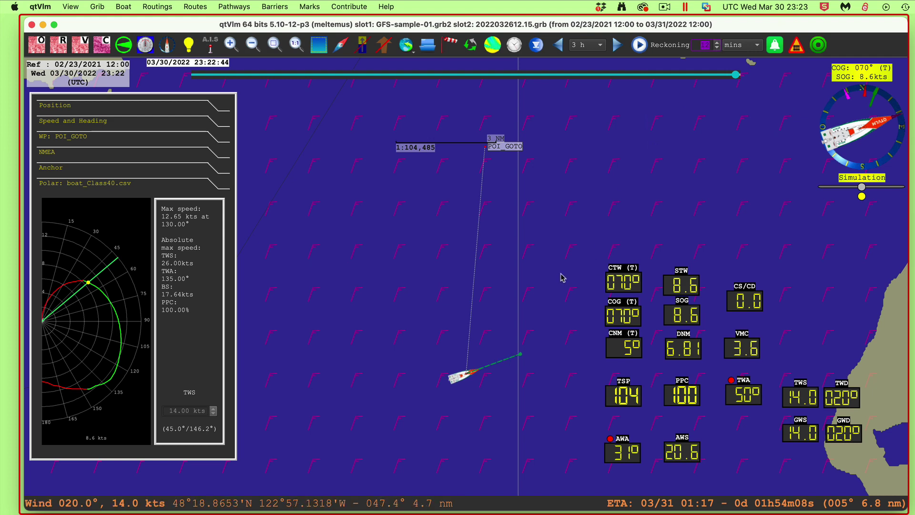
{"action": "left_click_drag", "start_coordinate": [548, 286], "coordinate": [509, 324]}
{"action": "scroll", "coordinate": [503, 377], "scroll_direction": "left", "scroll_amount": 4}
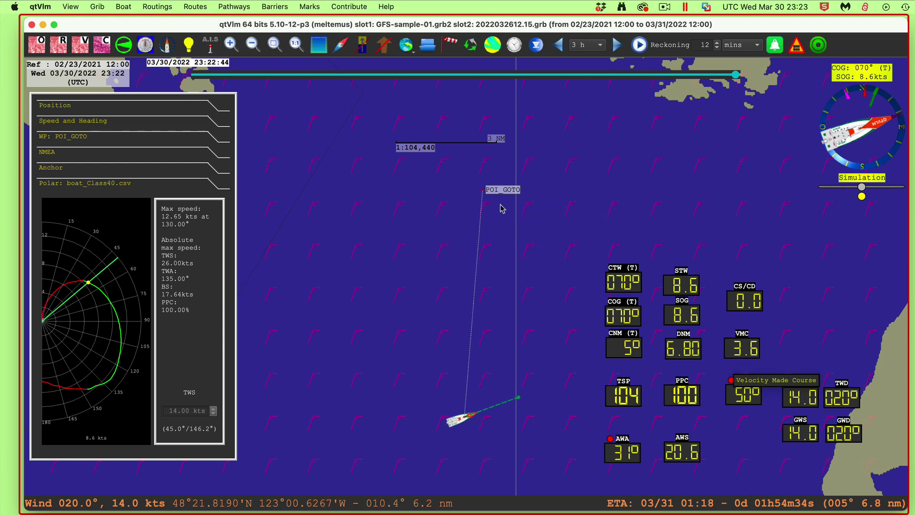
{"action": "scroll", "coordinate": [525, 210], "scroll_direction": "down", "scroll_amount": 2}
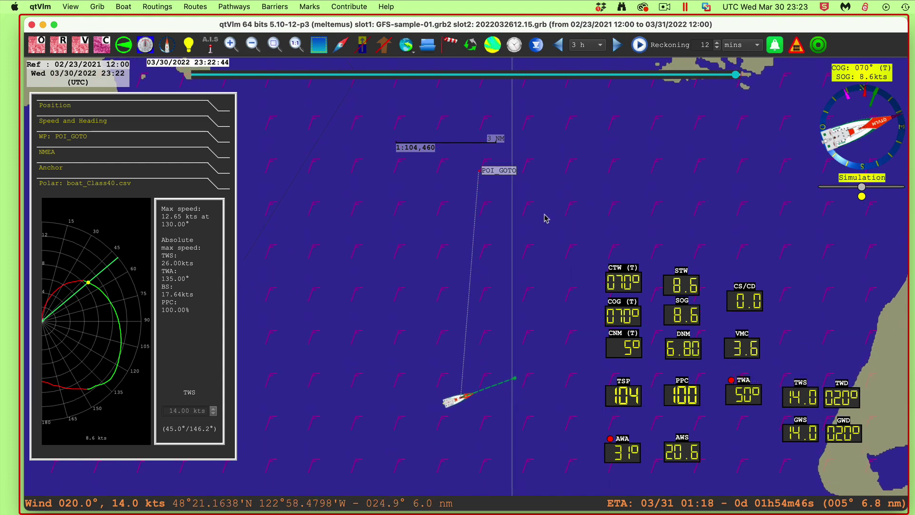
{"action": "scroll", "coordinate": [546, 219], "scroll_direction": "right", "scroll_amount": 3}
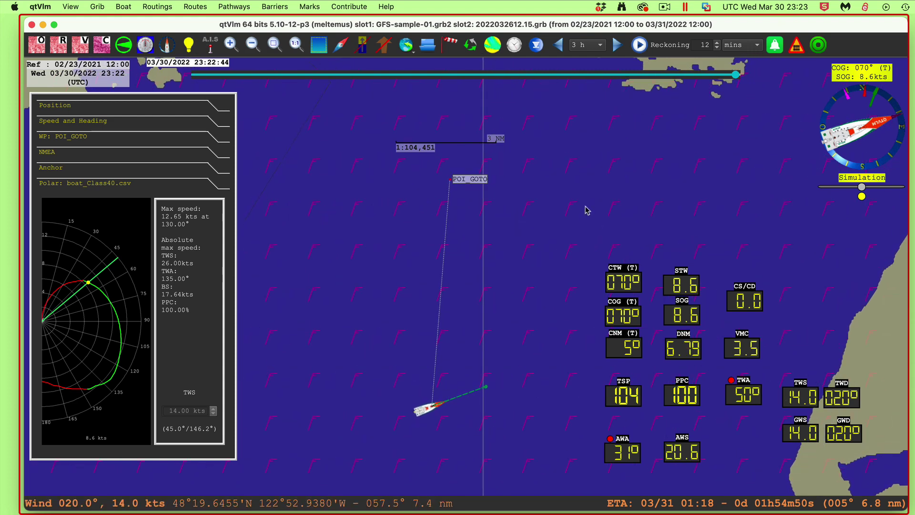
Draw grib-based laylines from the POI_GOTO waypoint and recentre the chart on it.
{"action": "right_click", "coordinate": [460, 182]}
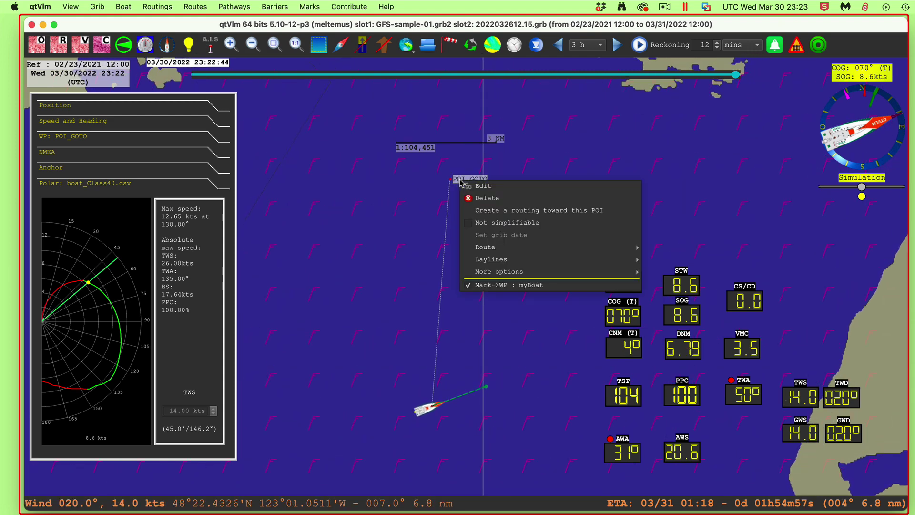
{"action": "mouse_move", "coordinate": [580, 259]}
{"action": "left_click", "coordinate": [673, 259]}
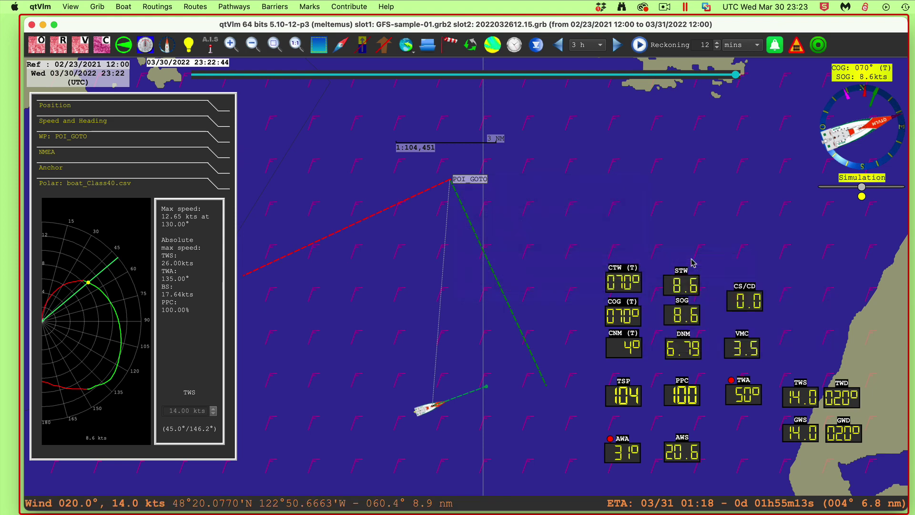
{"action": "left_click_drag", "start_coordinate": [575, 178], "coordinate": [625, 135]}
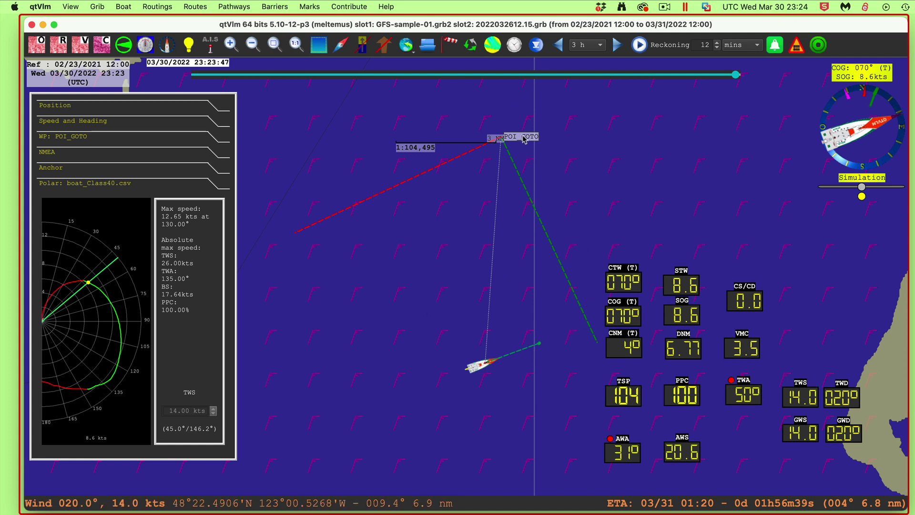
{"action": "mouse_move", "coordinate": [519, 138]}
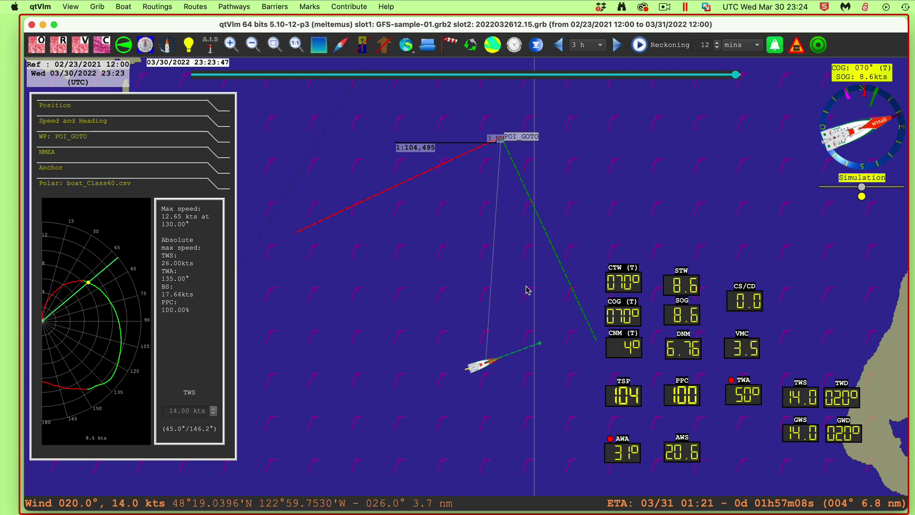
Drag the POI_GOTO waypoint to nearly due north of the boat, 7.05 nm away.
{"action": "left_click_drag", "start_coordinate": [531, 142], "coordinate": [573, 139]}
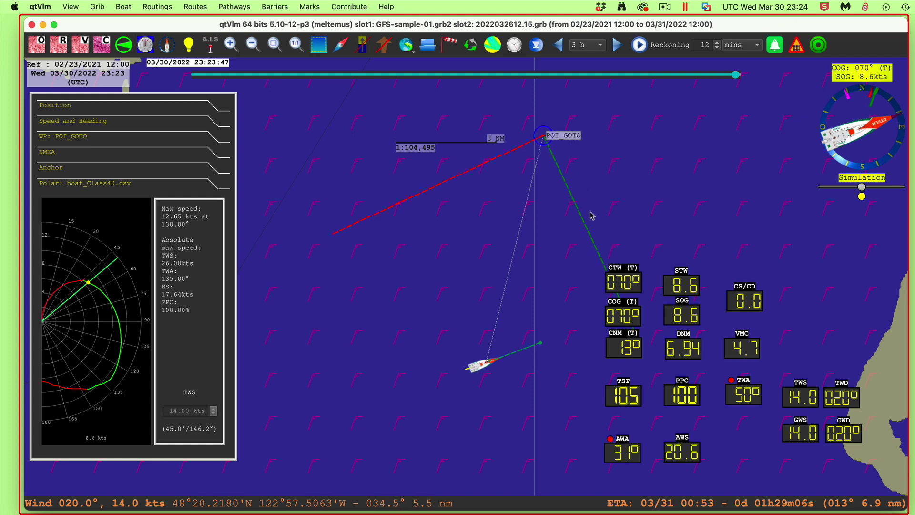
{"action": "left_click_drag", "start_coordinate": [558, 135], "coordinate": [511, 127]}
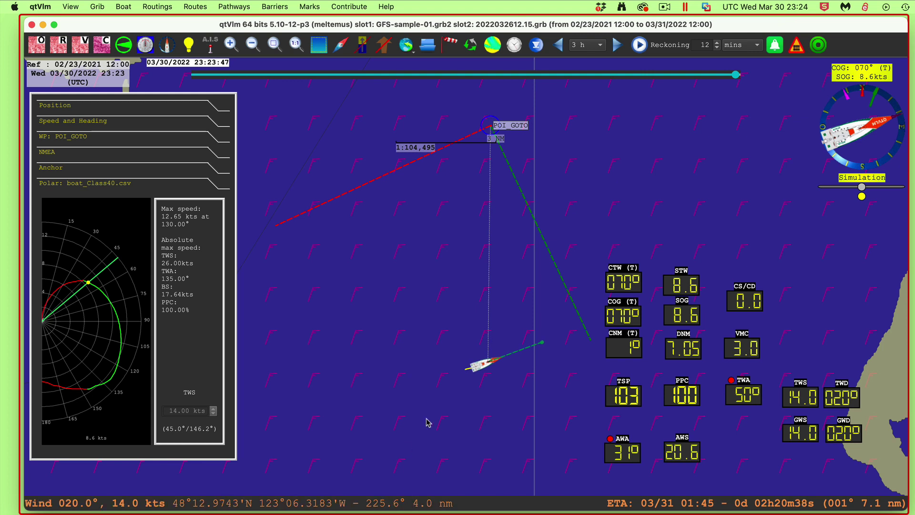
Start a grib reckoning from the boat with Twa 45° and two cranks on the first leg.
{"action": "right_click", "coordinate": [484, 365]}
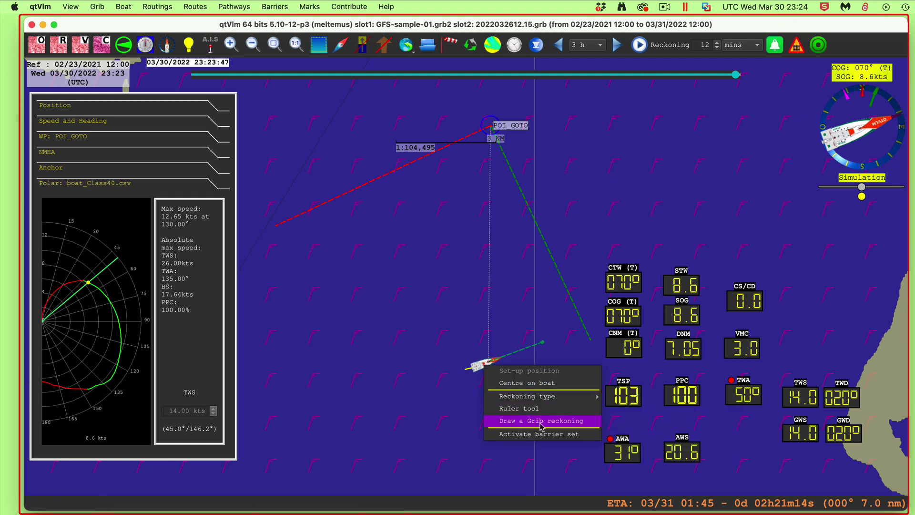
{"action": "left_click", "coordinate": [522, 425]}
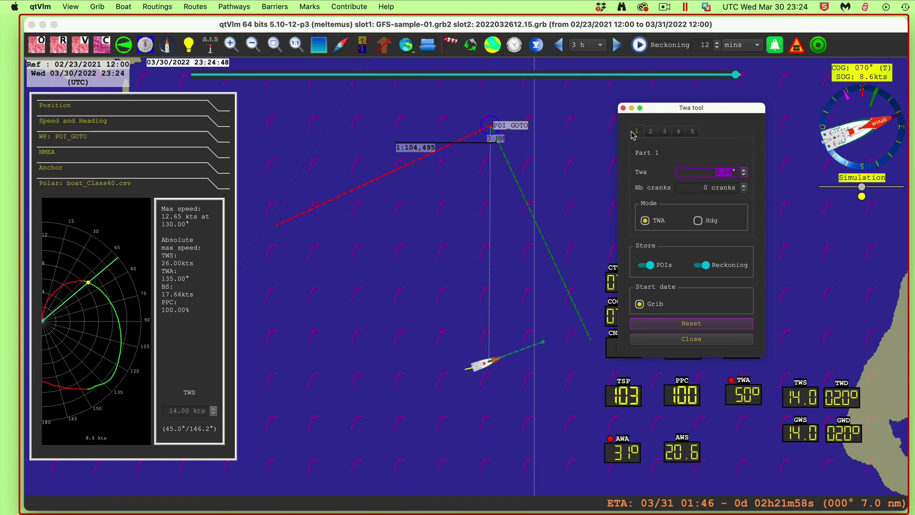
{"action": "left_click_drag", "start_coordinate": [724, 172], "coordinate": [721, 172]}
{"action": "type", "text": "45"}
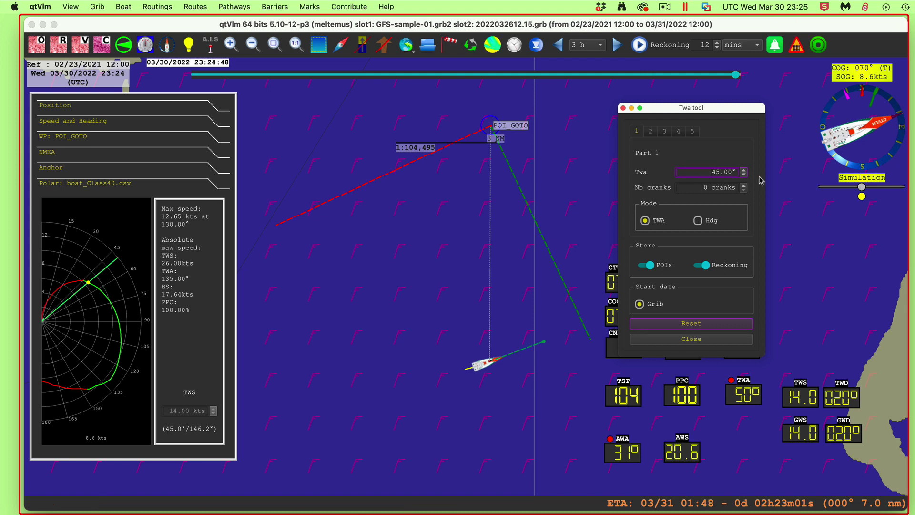
{"action": "type", "text": "-"}
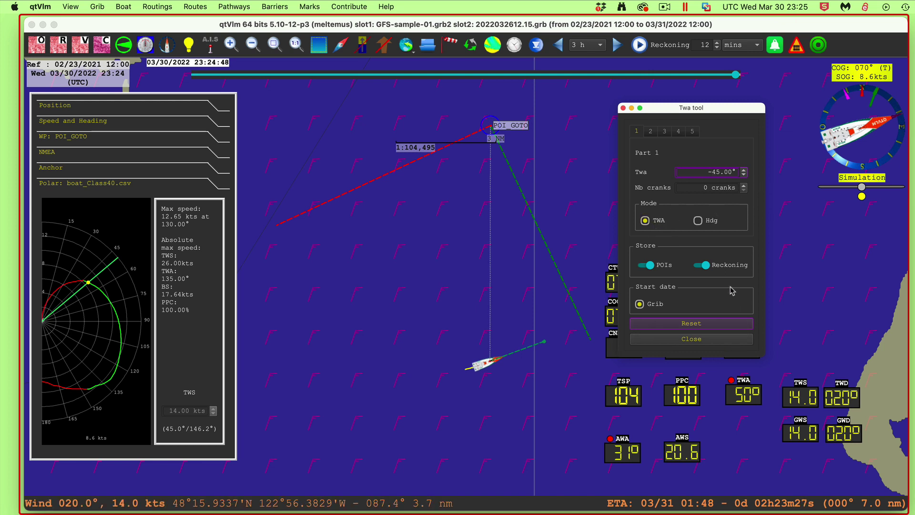
{"action": "left_click", "coordinate": [744, 185]}
{"action": "left_click", "coordinate": [744, 187]}
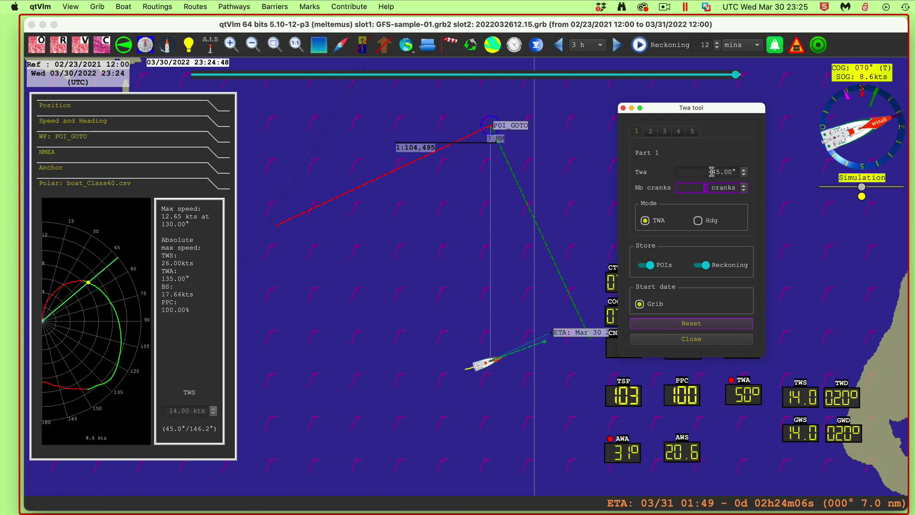
{"action": "left_click_drag", "start_coordinate": [713, 172], "coordinate": [703, 173]}
{"action": "key", "text": "Delete"}
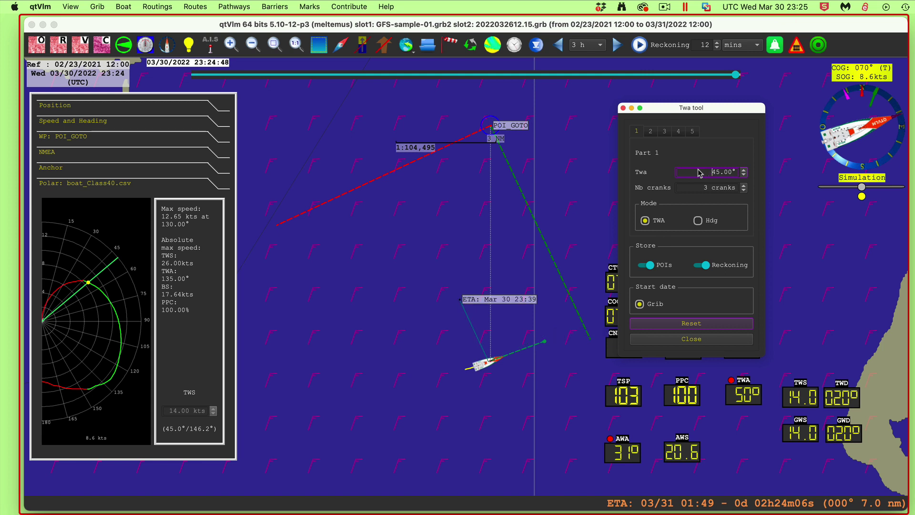
Give Part 2 a -45° Twa with one crank, then reset the Twa tool and move it off the gauges.
{"action": "left_click", "coordinate": [651, 131]}
{"action": "left_click", "coordinate": [637, 134]}
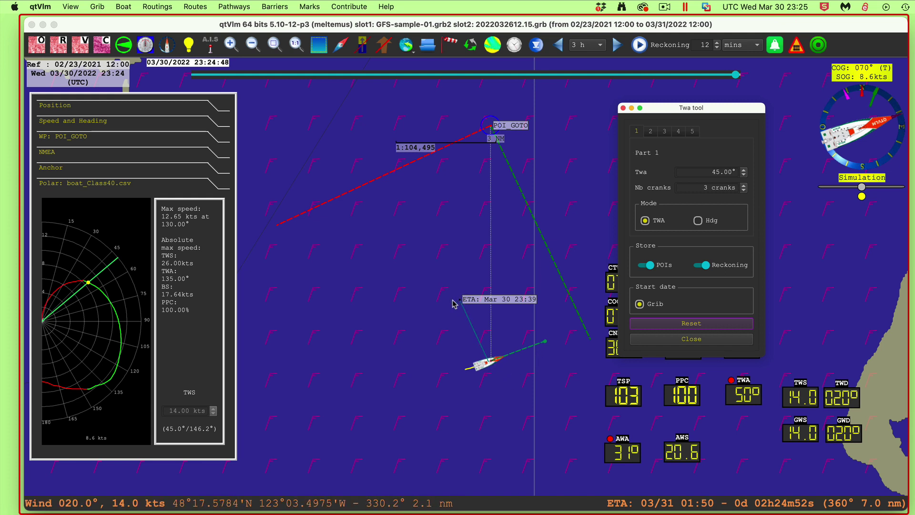
{"action": "left_click", "coordinate": [651, 133]}
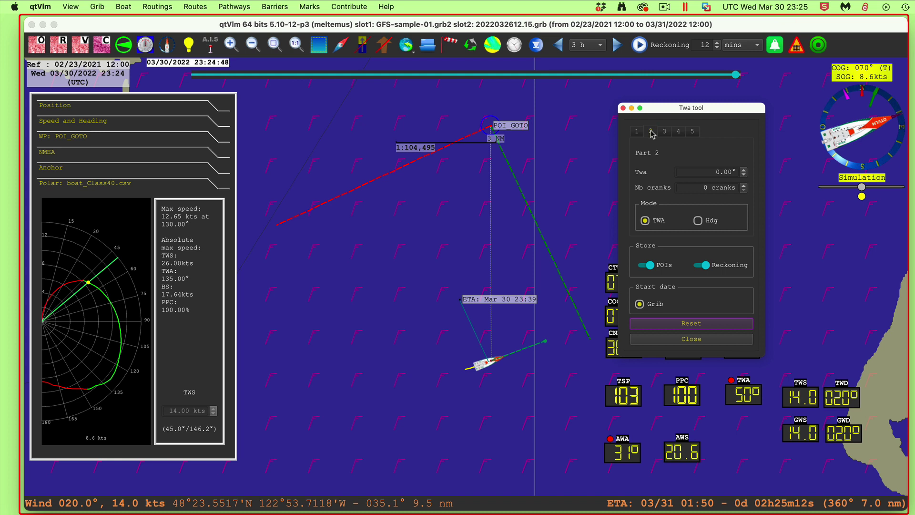
{"action": "double_click", "coordinate": [719, 172]}
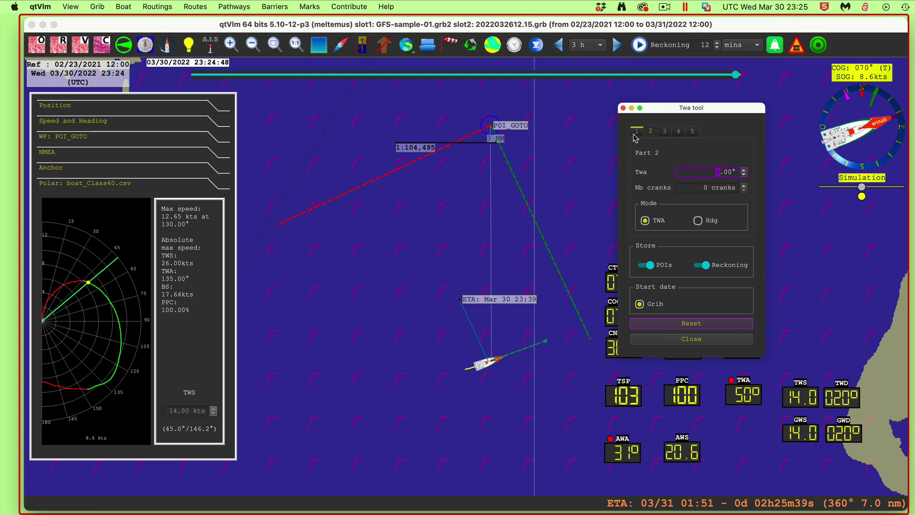
{"action": "left_click", "coordinate": [720, 154]}
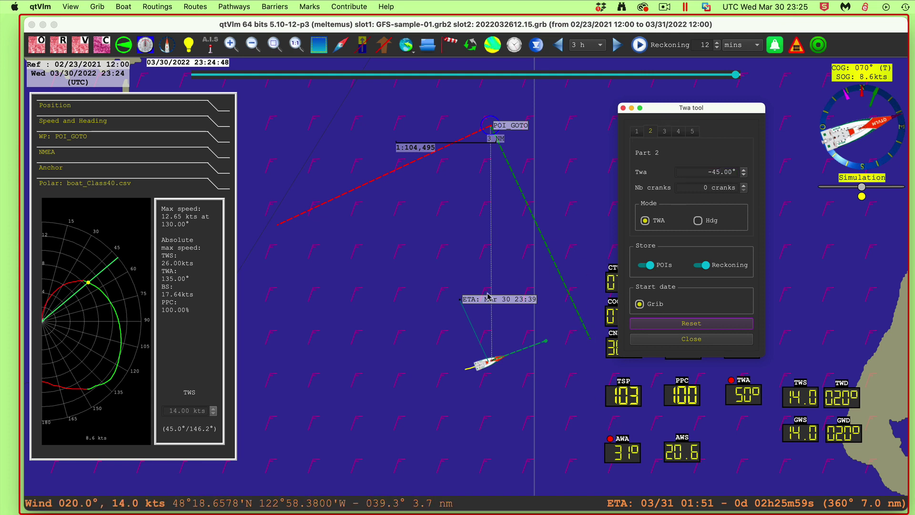
{"action": "left_click", "coordinate": [745, 186]}
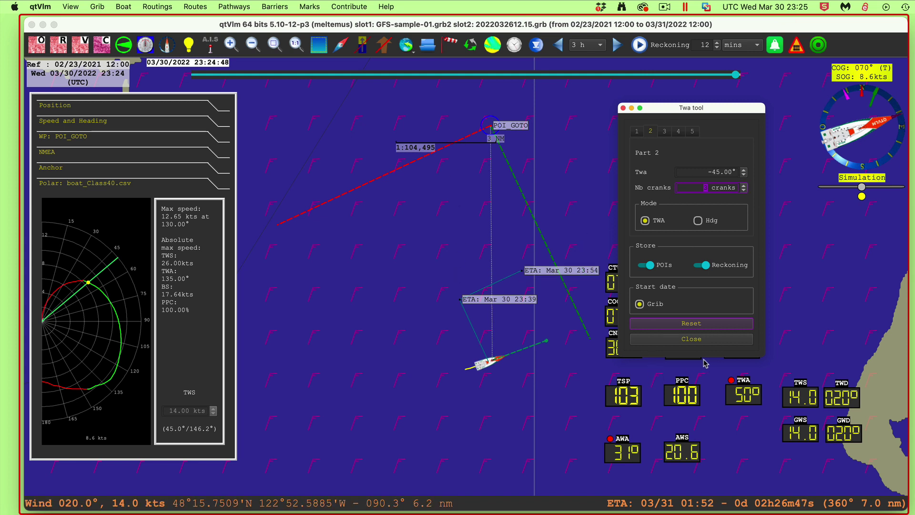
{"action": "left_click", "coordinate": [699, 324]}
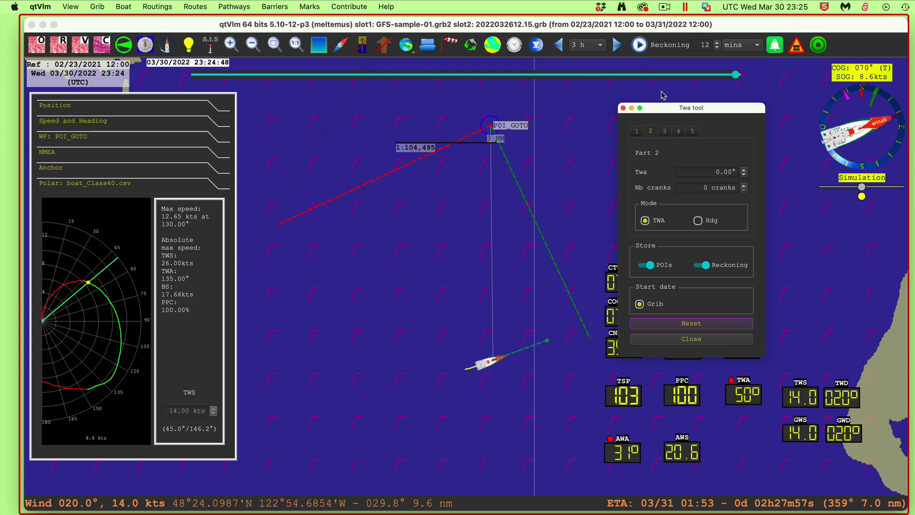
{"action": "left_click_drag", "start_coordinate": [658, 110], "coordinate": [747, 109]}
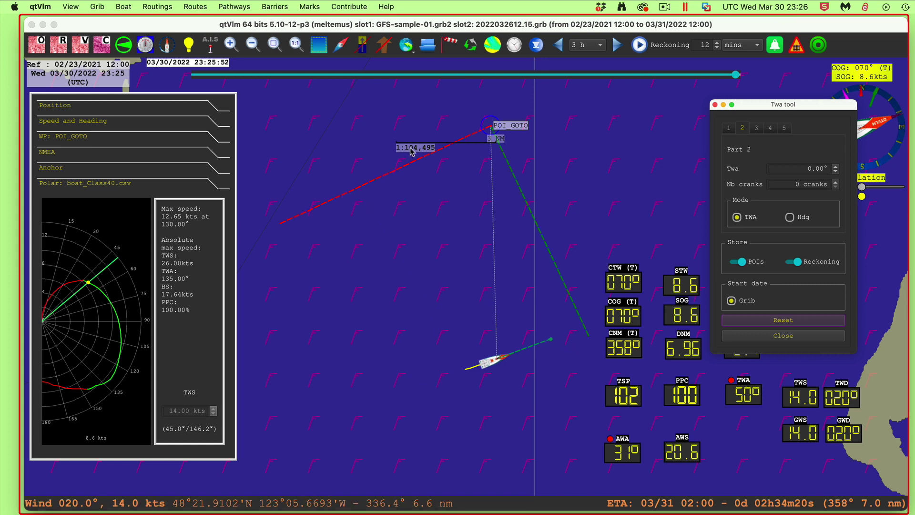
Move the POI_GOTO waypoint south-west near the coast and close the Twa tool.
{"action": "left_click_drag", "start_coordinate": [417, 371], "coordinate": [440, 343]}
{"action": "mouse_move", "coordinate": [514, 103]}
{"action": "left_mouse_down"}
{"action": "mouse_move", "coordinate": [468, 156]}
{"action": "mouse_move", "coordinate": [453, 217]}
{"action": "mouse_move", "coordinate": [398, 296]}
{"action": "mouse_move", "coordinate": [407, 405]}
{"action": "mouse_move", "coordinate": [382, 464]}
{"action": "mouse_move", "coordinate": [365, 469]}
{"action": "mouse_move", "coordinate": [410, 406]}
{"action": "mouse_move", "coordinate": [448, 310]}
{"action": "left_mouse_up"}
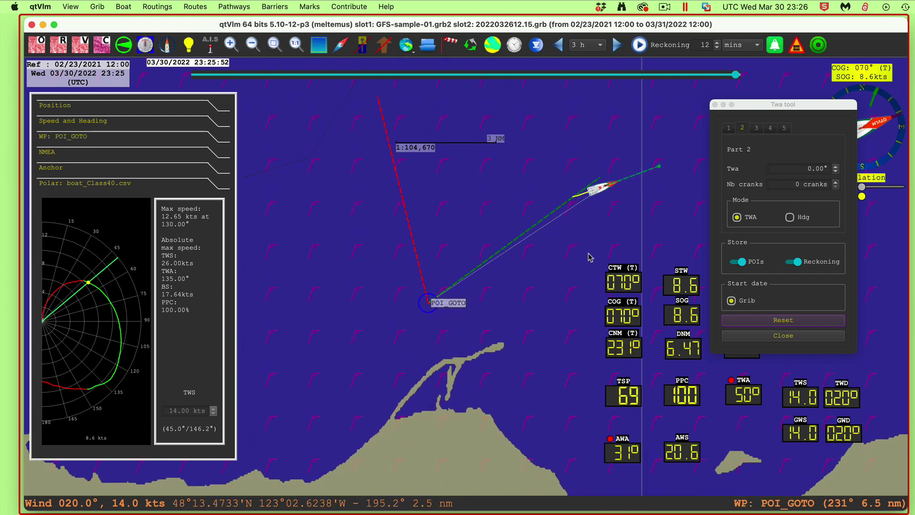
{"action": "left_click_drag", "start_coordinate": [588, 256], "coordinate": [570, 265]}
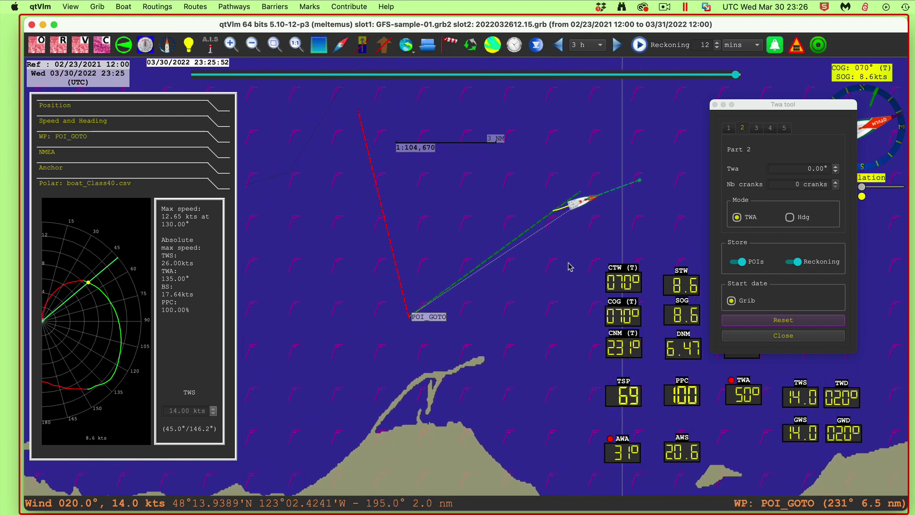
{"action": "left_click", "coordinate": [798, 335]}
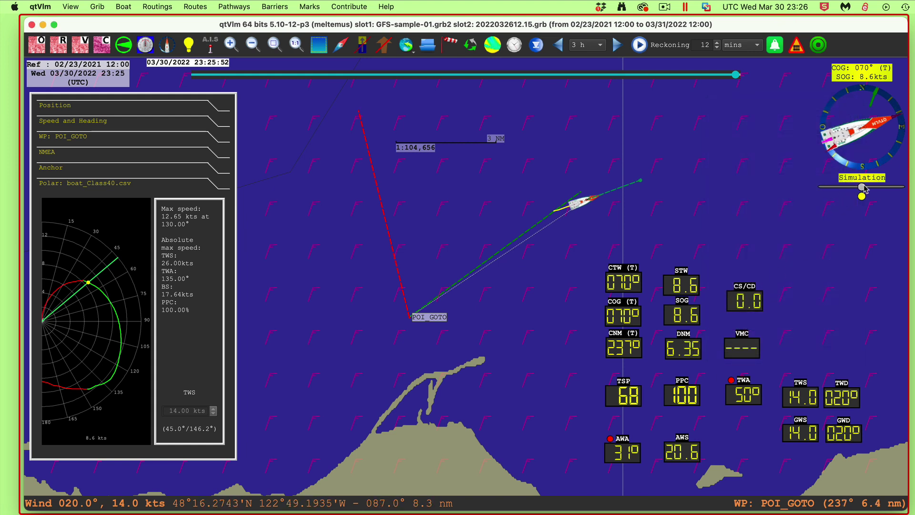
Steer the boat with the Simulation slider until it holds 272° at 11.7 kts.
{"action": "left_click_drag", "start_coordinate": [863, 187], "coordinate": [833, 186]}
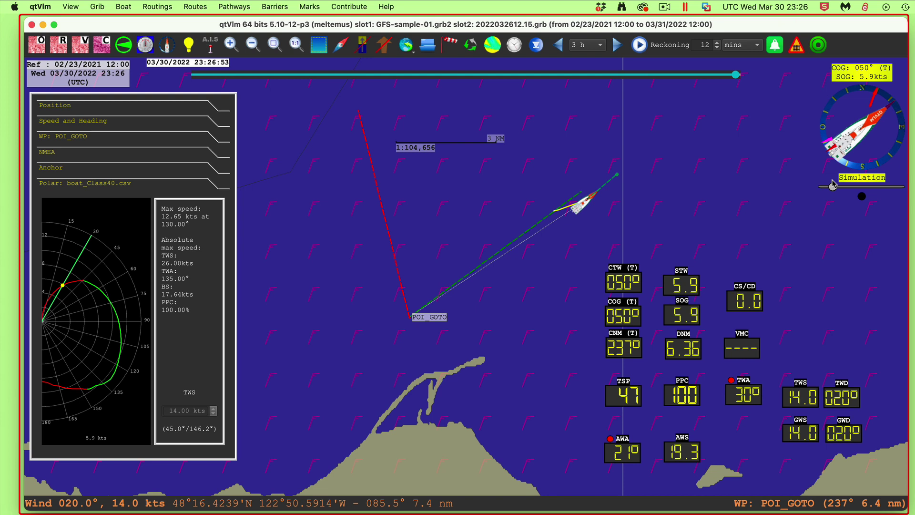
{"action": "left_click_drag", "start_coordinate": [833, 186], "coordinate": [827, 188]}
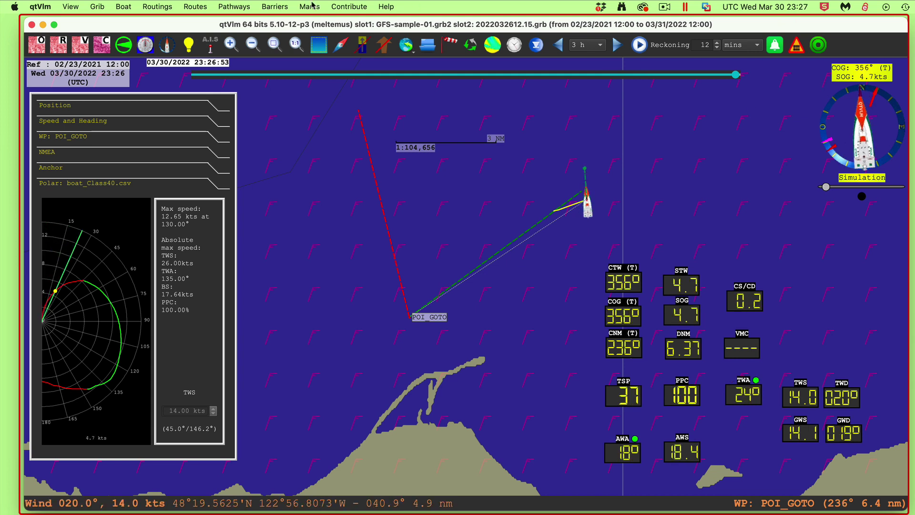
{"action": "left_click", "coordinate": [89, 110]}
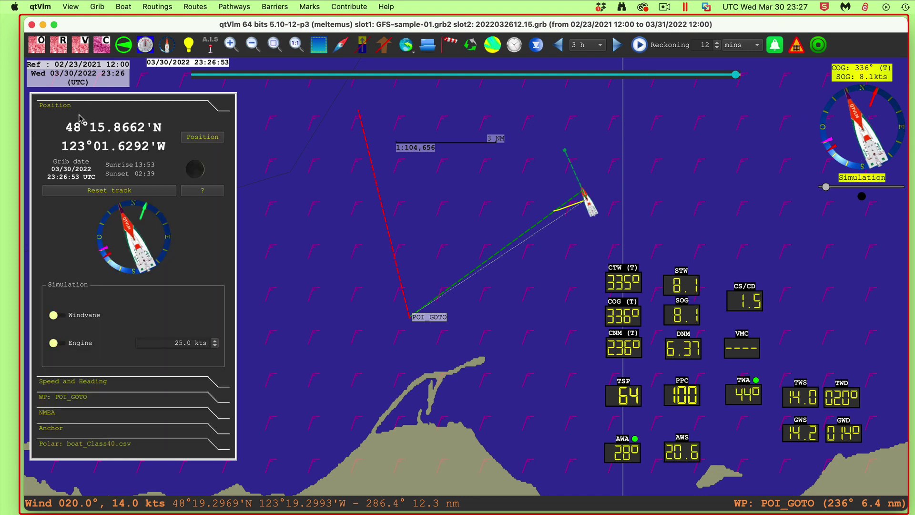
{"action": "left_click", "coordinate": [64, 445]}
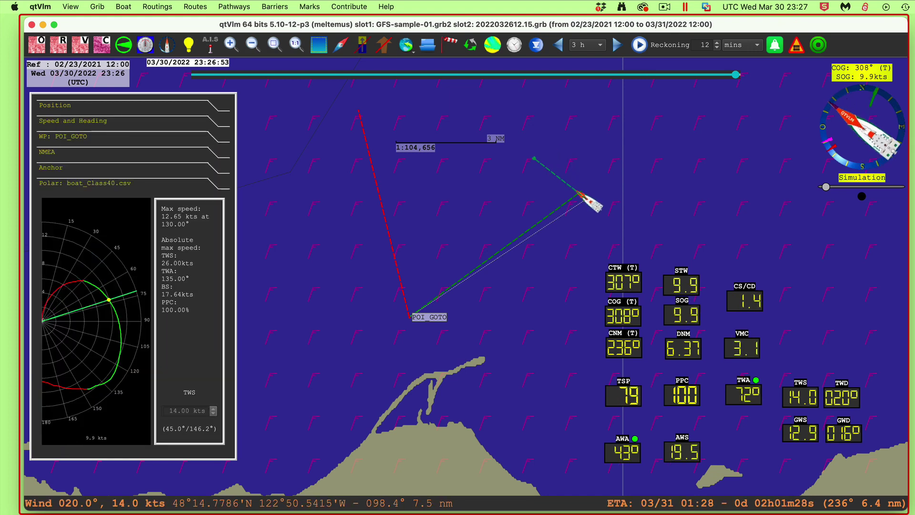
{"action": "left_click", "coordinate": [862, 197]}
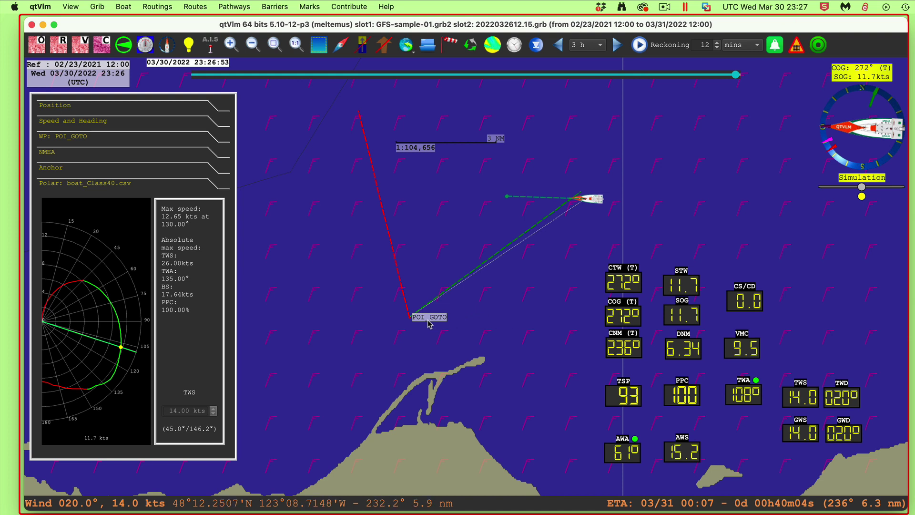
Nudge POI_GOTO east onto the coastline tip, giving 5.29 nm on 220° and VMC 7.2 kts.
{"action": "mouse_move", "coordinate": [431, 321]}
{"action": "left_click_drag", "start_coordinate": [431, 322], "coordinate": [475, 337]}
{"action": "mouse_move", "coordinate": [476, 338]}
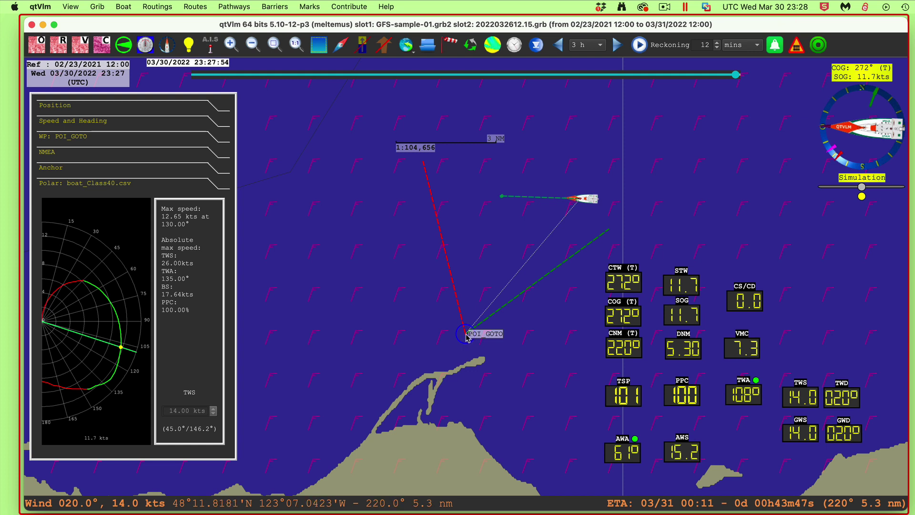
{"action": "mouse_move", "coordinate": [466, 337]}
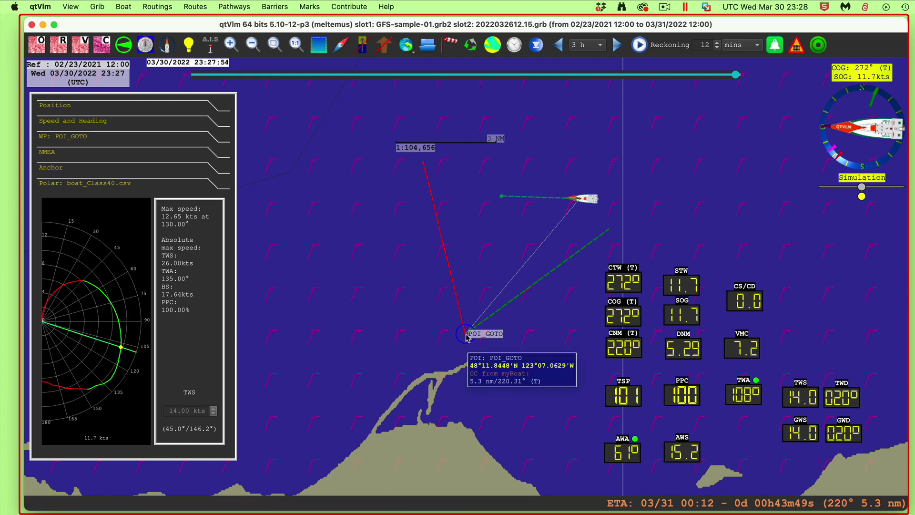
Open the VMC graph and bear the boat away downwind onto a 219° course.
{"action": "left_click", "coordinate": [750, 353]}
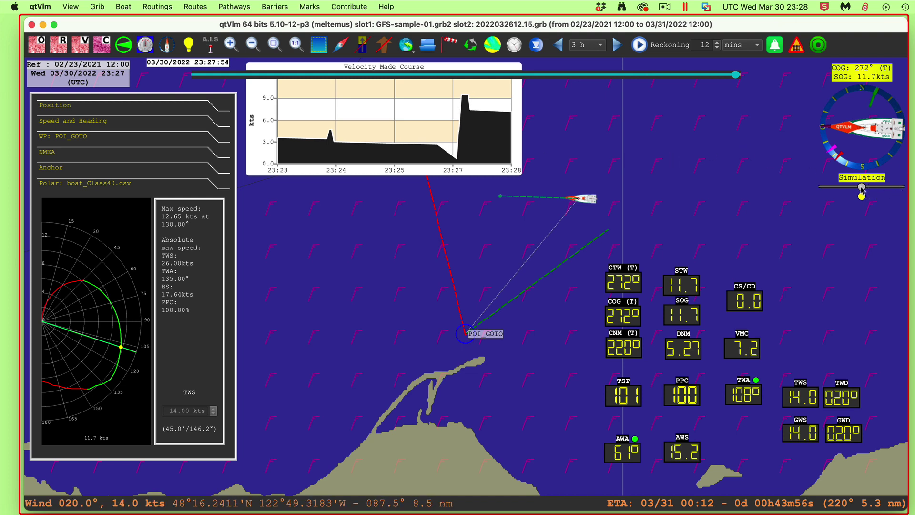
{"action": "left_click_drag", "start_coordinate": [861, 188], "coordinate": [854, 185]}
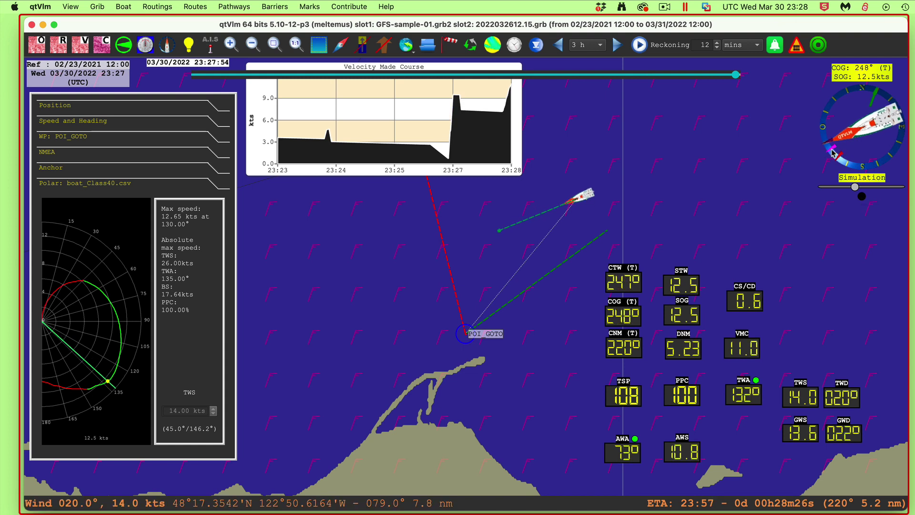
{"action": "left_click", "coordinate": [862, 196]}
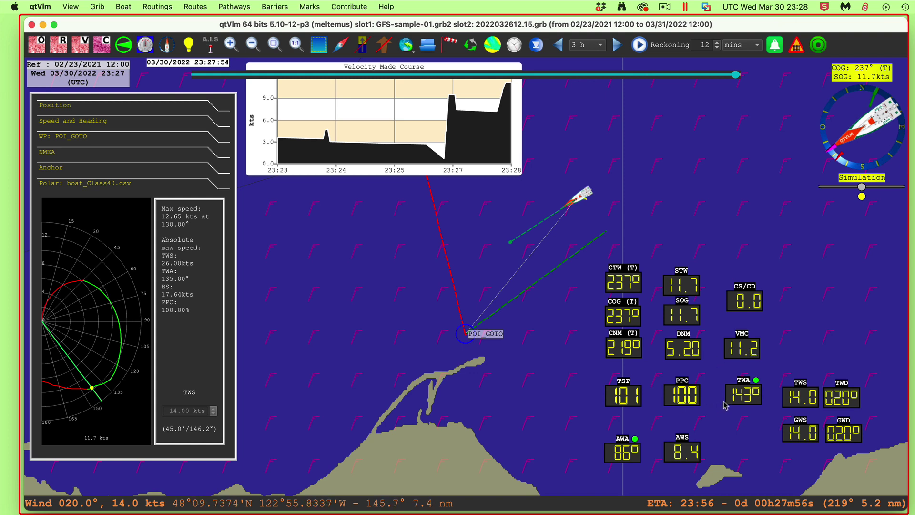
{"action": "left_click", "coordinate": [859, 188]}
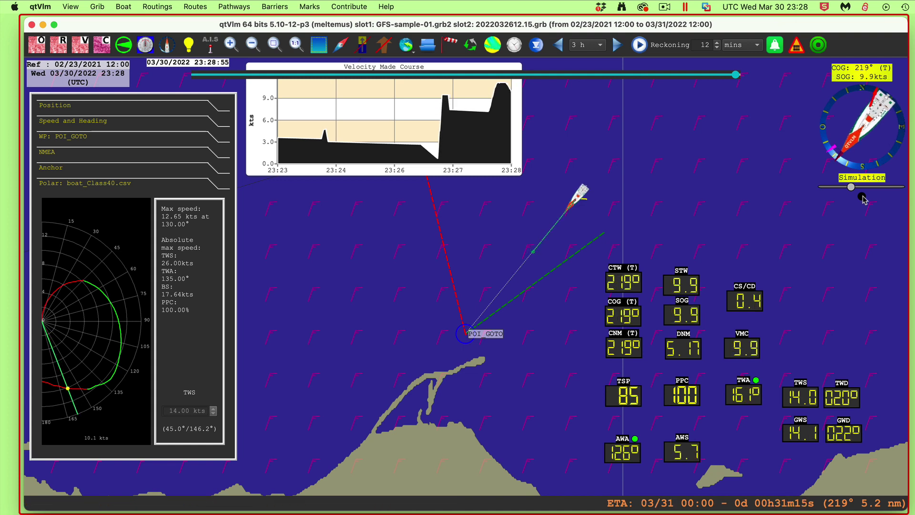
{"action": "left_click", "coordinate": [864, 199]}
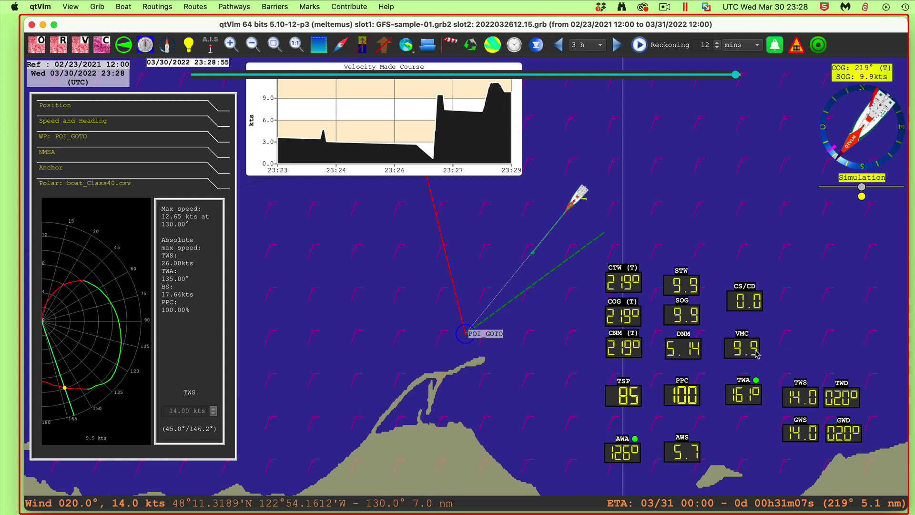
Head the boat up to about 234° and show its position and simulation details.
{"action": "left_click", "coordinate": [864, 188]}
{"action": "left_click_drag", "start_coordinate": [865, 188], "coordinate": [882, 188]}
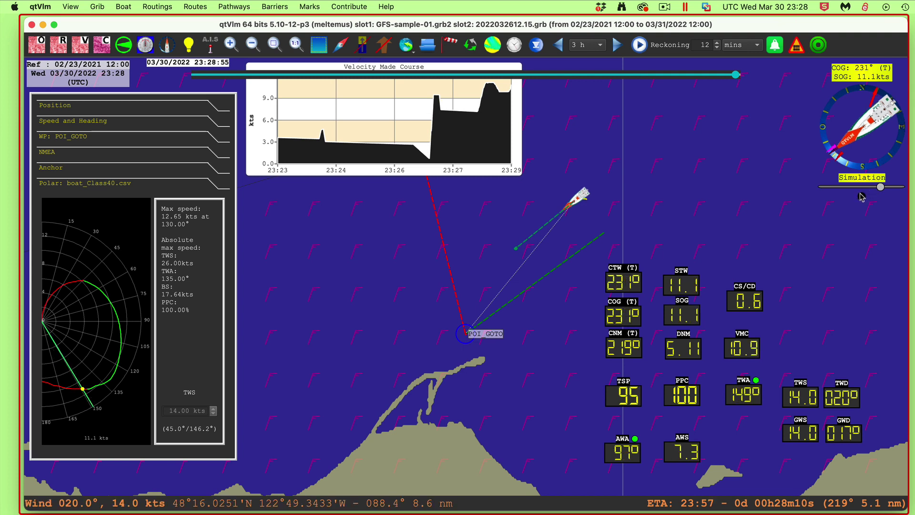
{"action": "left_click", "coordinate": [862, 197]}
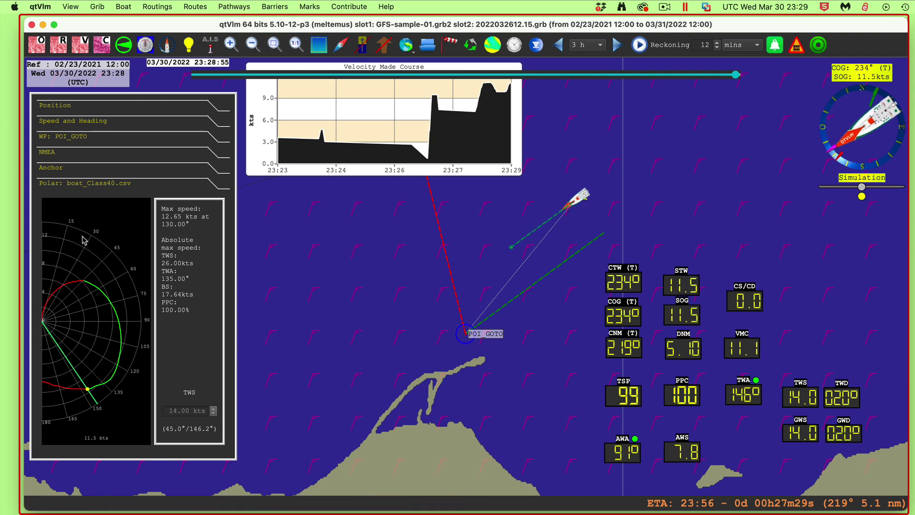
{"action": "left_click", "coordinate": [59, 109]}
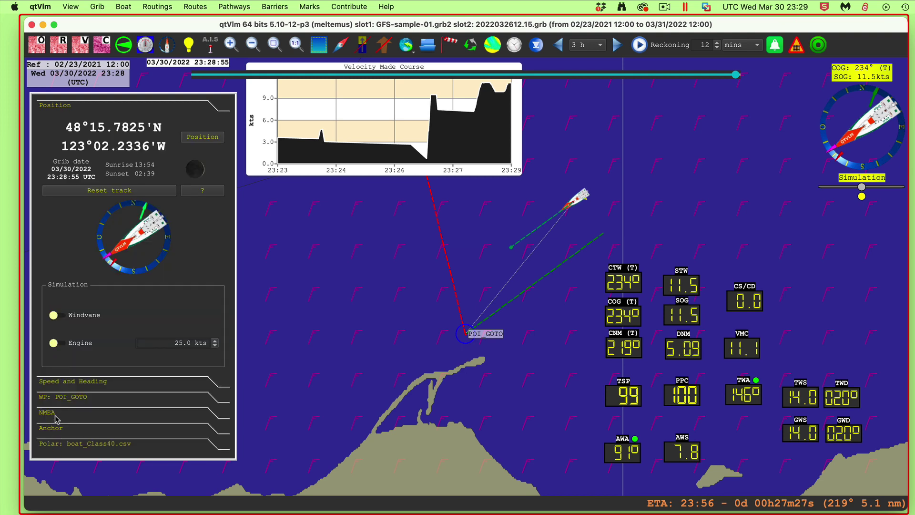
Expand the WP: POI_GOTO dashboard tab to show best VMC 11.2 kts at 234.9°.
{"action": "left_click", "coordinate": [59, 398]}
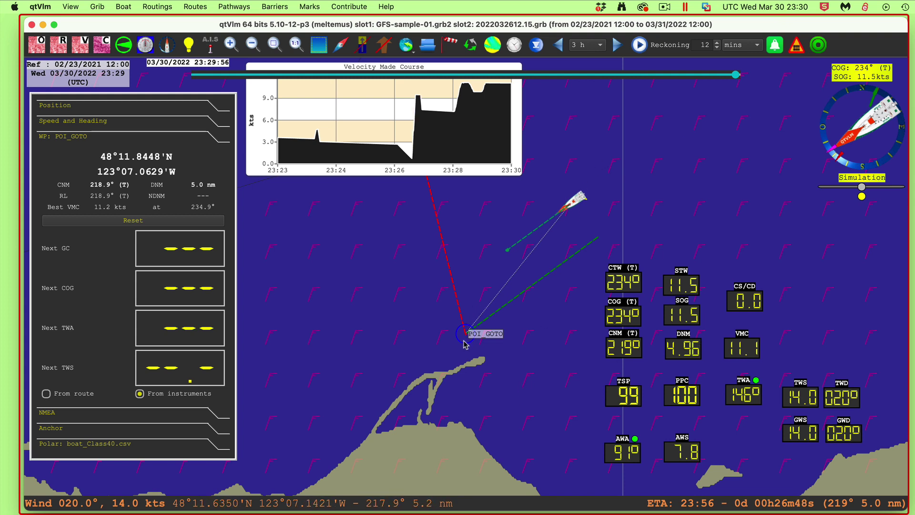
{"action": "mouse_move", "coordinate": [466, 345]}
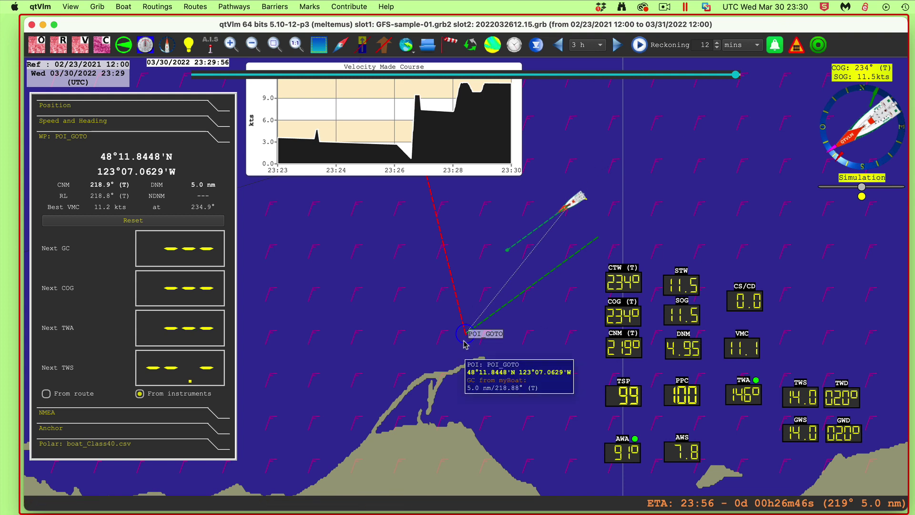